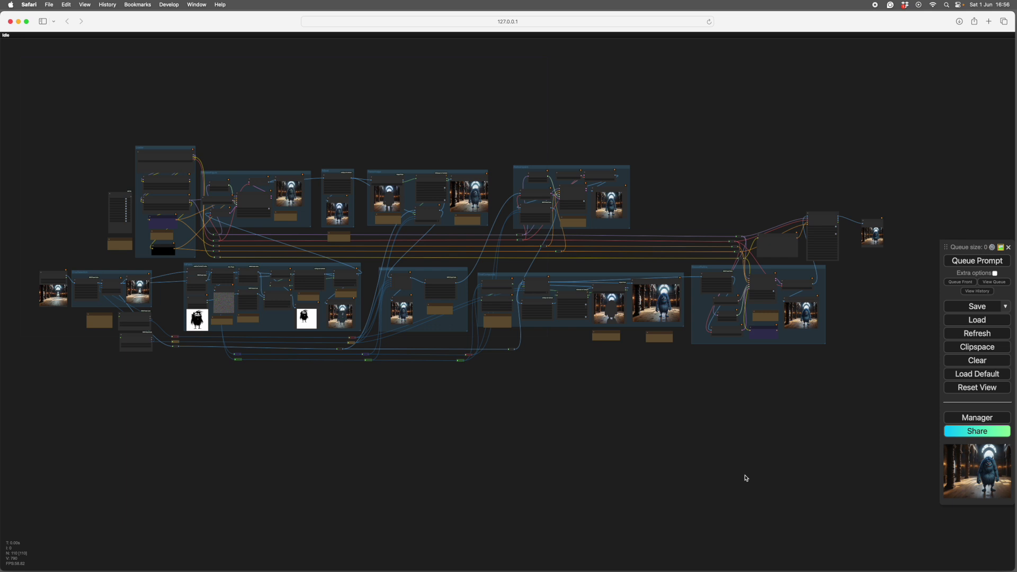
Zoom in and pan the workflow toward the CropSelection and InPaint groups
click(320, 412)
drag(320, 412, 420, 447)
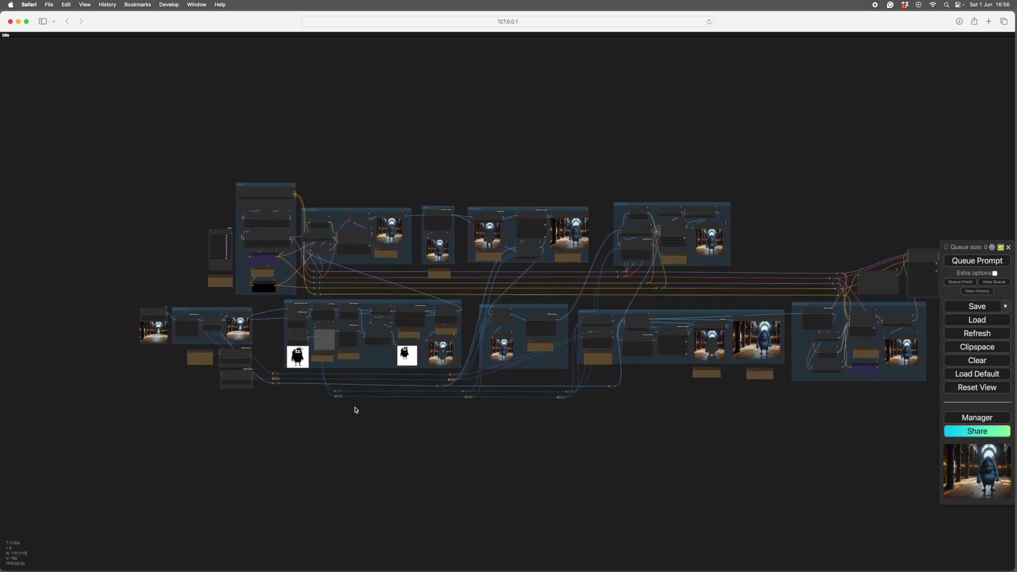
scroll(331, 456, up, 8)
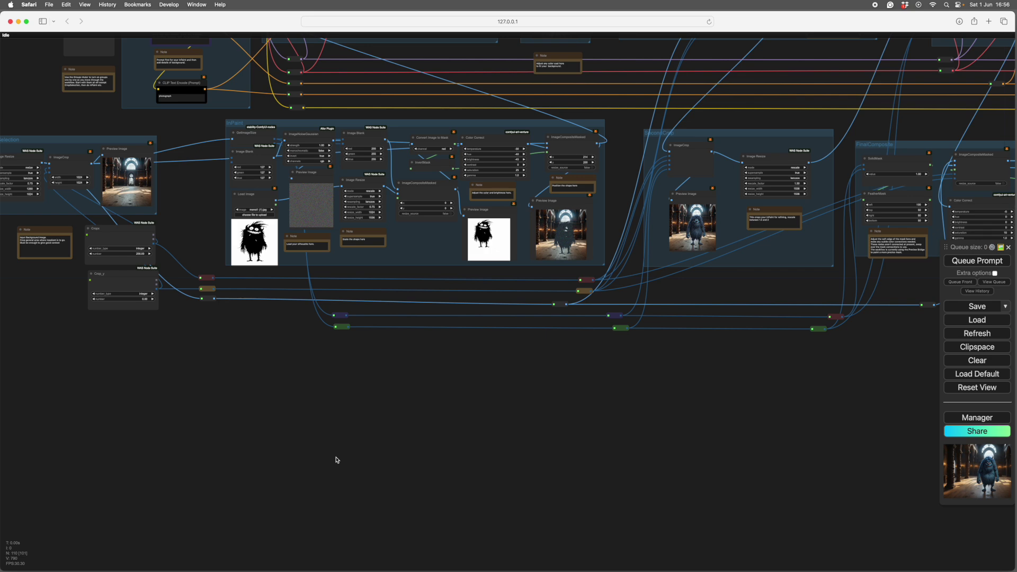
drag(336, 461, 422, 489)
drag(251, 440, 491, 472)
scroll(364, 457, up, 4)
drag(551, 450, 544, 452)
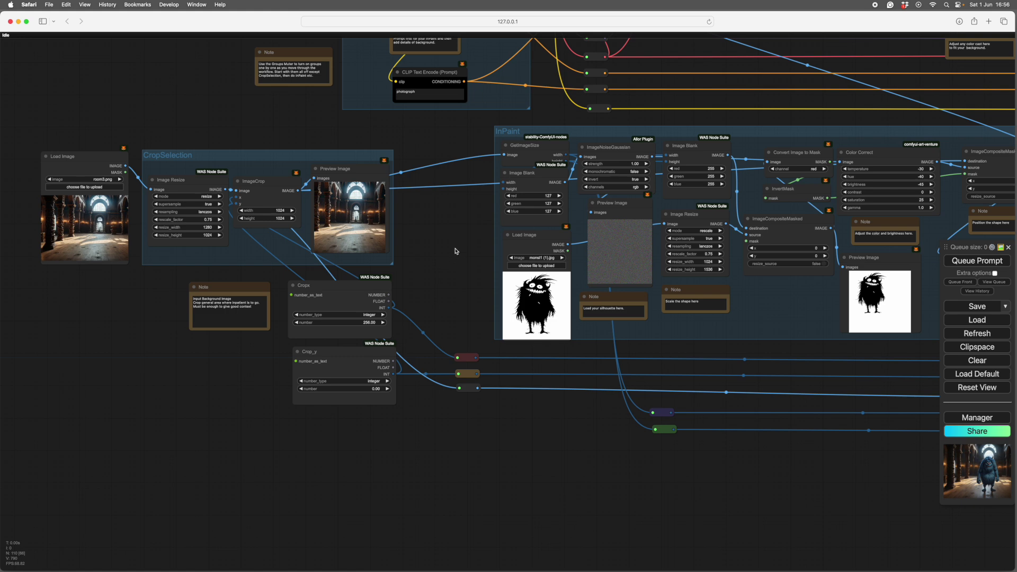
drag(452, 259, 507, 277)
scroll(461, 275, up, 2)
Centre the CropSelection group with room3.png beside the InPaint group's monster silhouette
scroll(503, 283, down, 1)
scroll(501, 265, right, 1)
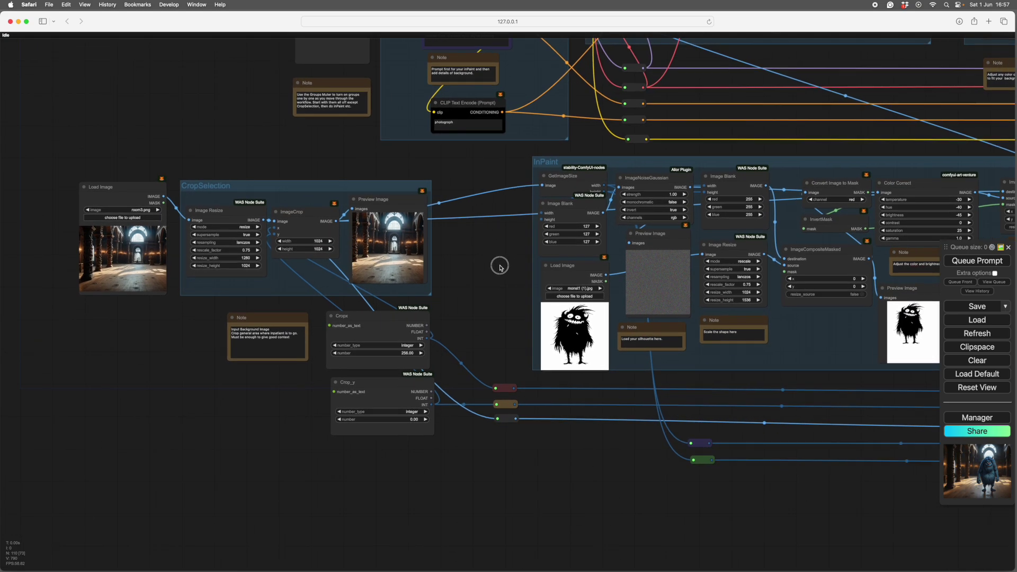
scroll(501, 268, down, 1)
scroll(501, 268, up, 6)
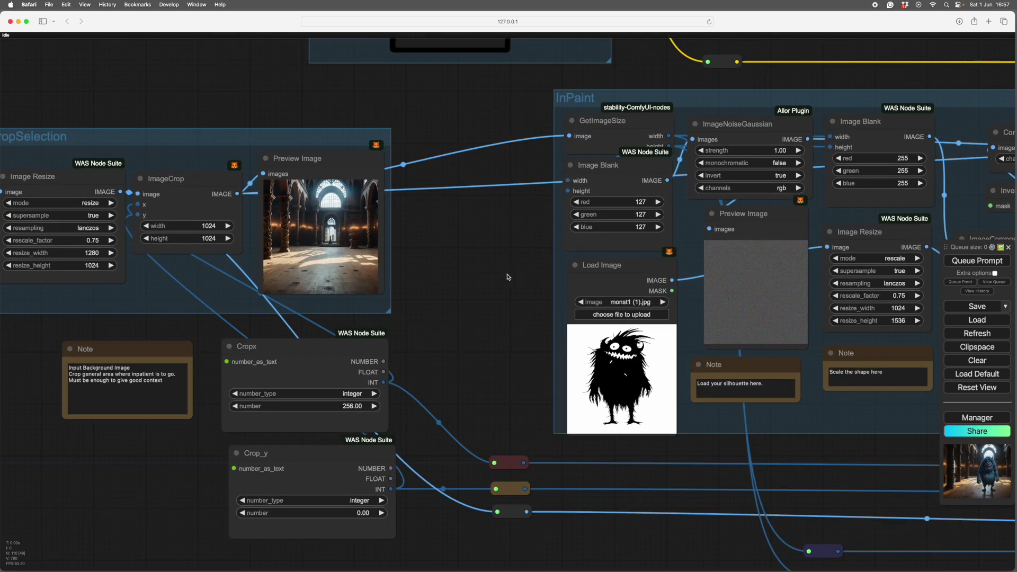
drag(501, 283, 504, 197)
scroll(675, 281, down, 1)
drag(683, 426, 461, 468)
drag(682, 508, 647, 511)
drag(378, 466, 574, 509)
Zoom in closely on the CropSelection group's cropped hall preview
drag(350, 299, 745, 325)
scroll(708, 345, up, 1)
scroll(746, 326, left, 3)
scroll(745, 325, down, 2)
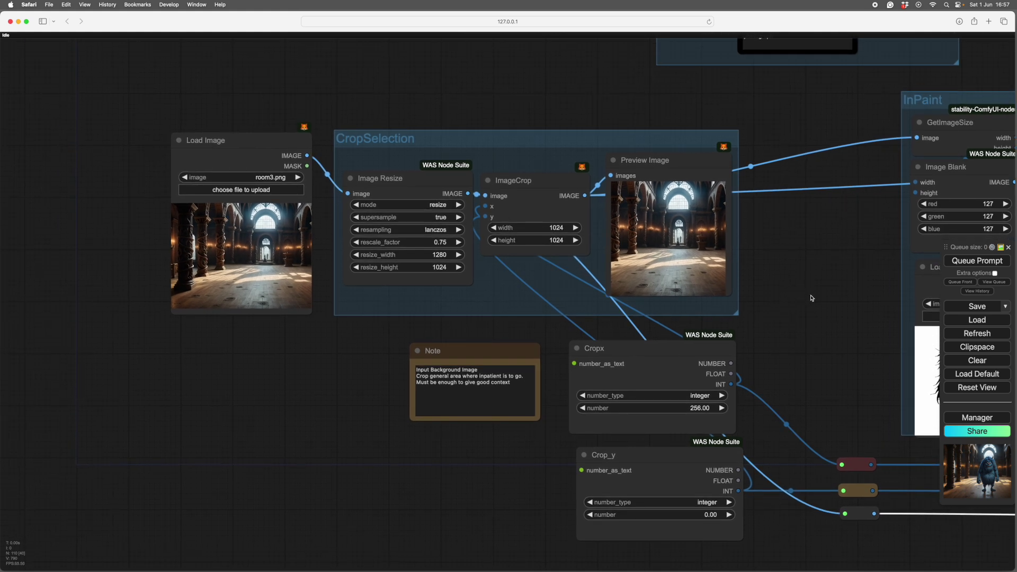
scroll(808, 293, left, 2)
scroll(808, 293, up, 1)
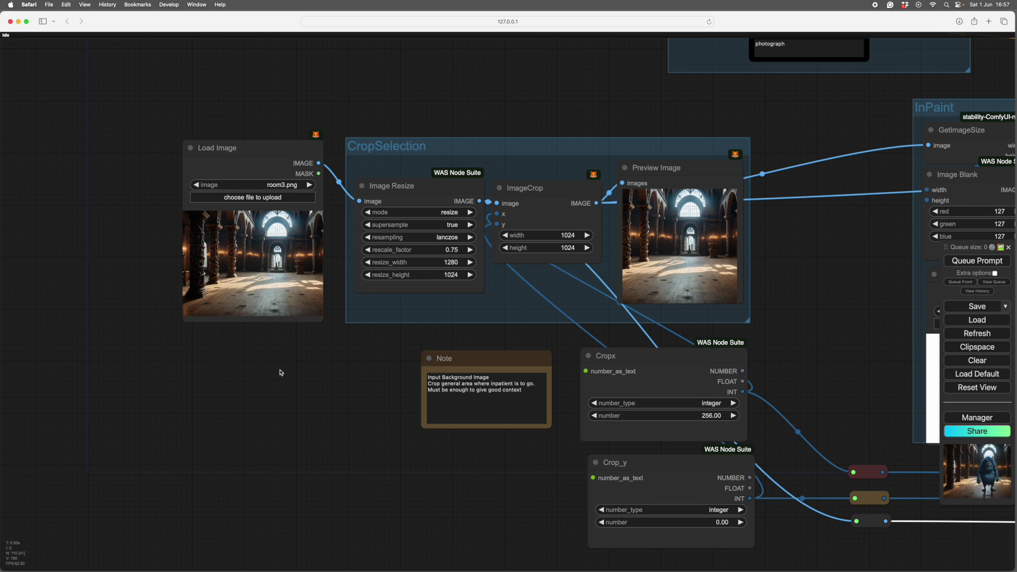
drag(444, 315, 429, 318)
drag(817, 349, 816, 349)
scroll(816, 351, right, 4)
scroll(816, 350, up, 2)
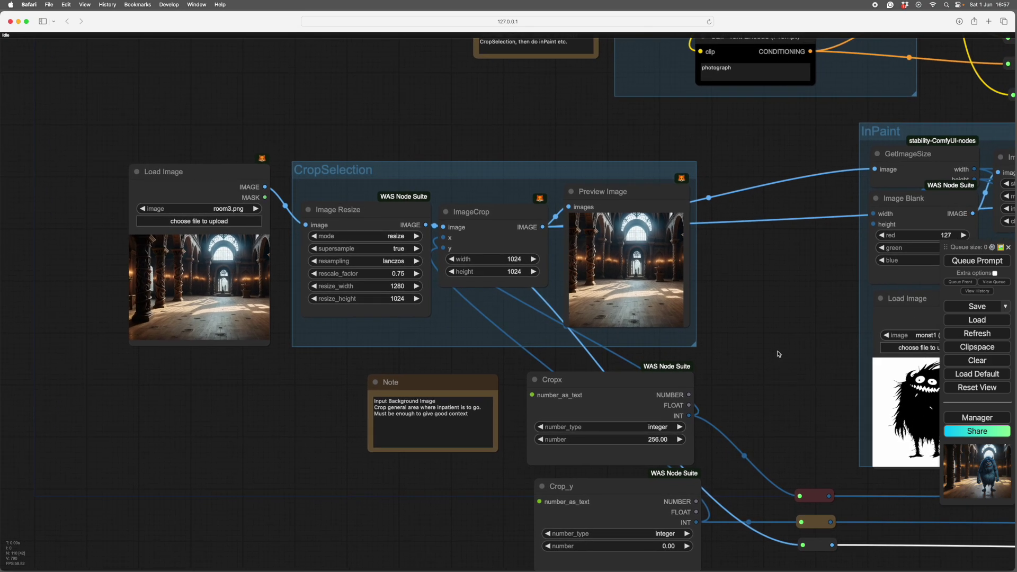
Zoom back out past the Cropx and Crop_y nodes and pan left to the InPaint group
scroll(768, 329, up, 5)
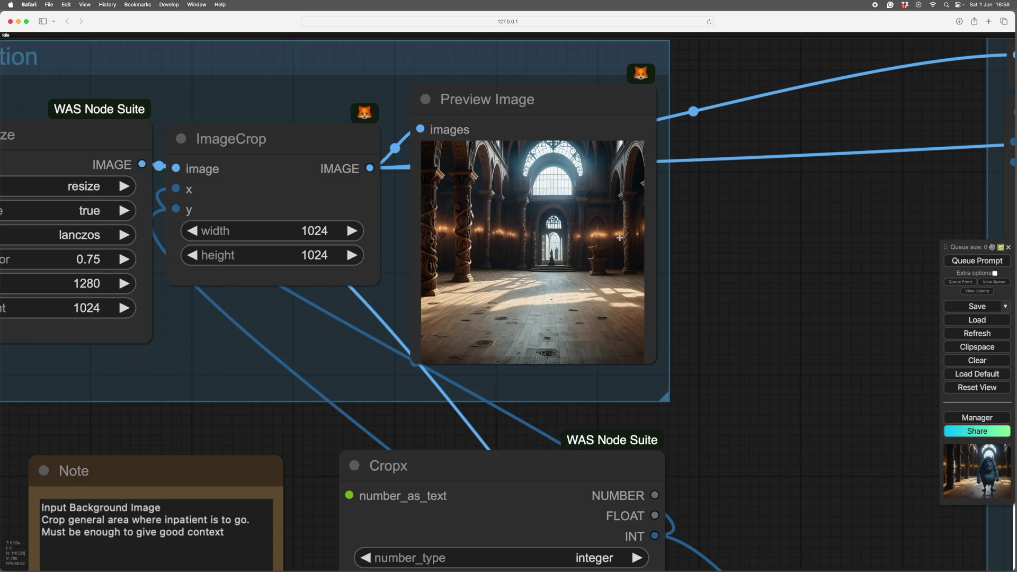
scroll(756, 360, down, 5)
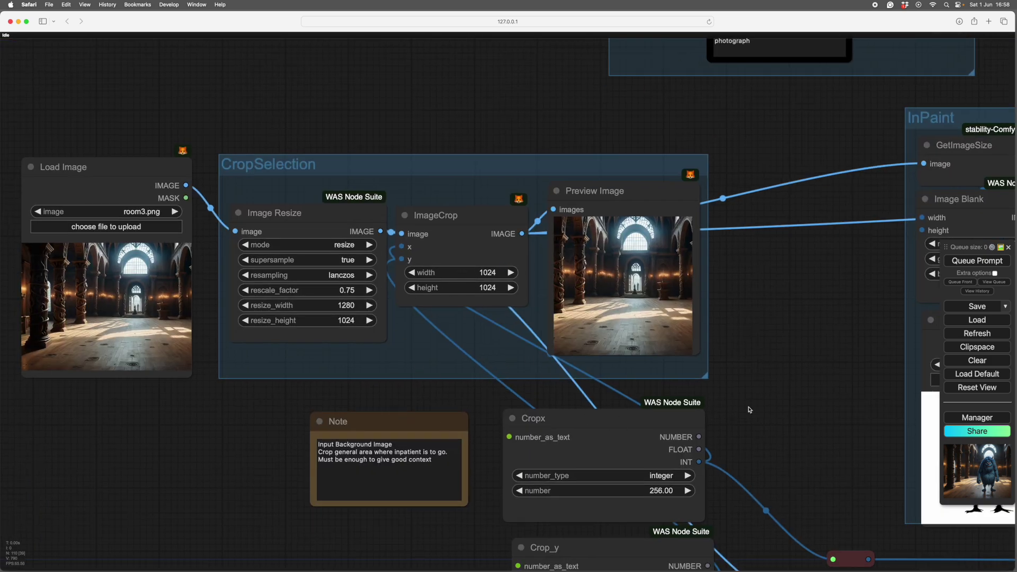
scroll(778, 402, down, 3)
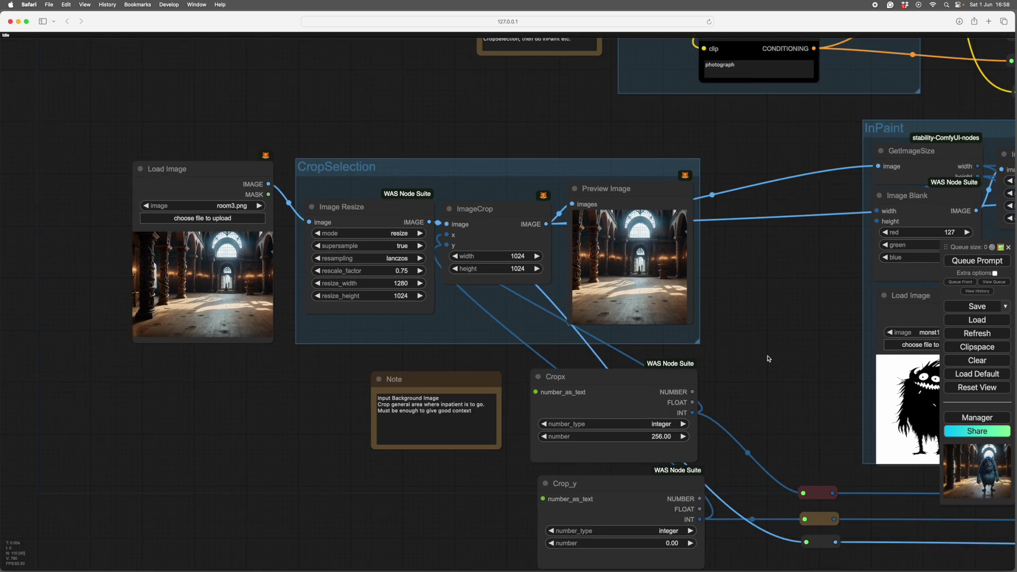
drag(769, 359, 757, 263)
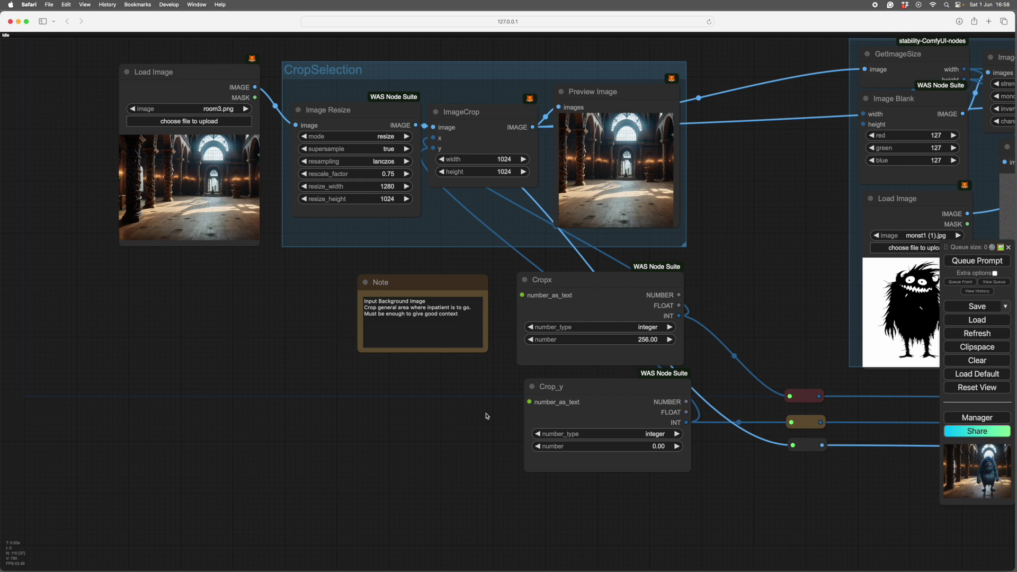
drag(785, 272, 238, 268)
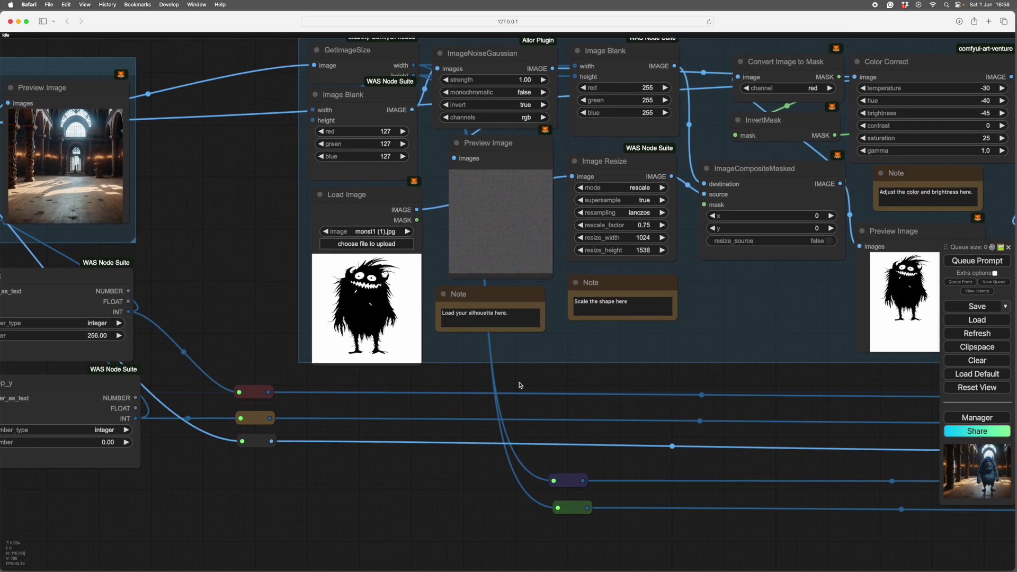
scroll(704, 341, down, 5)
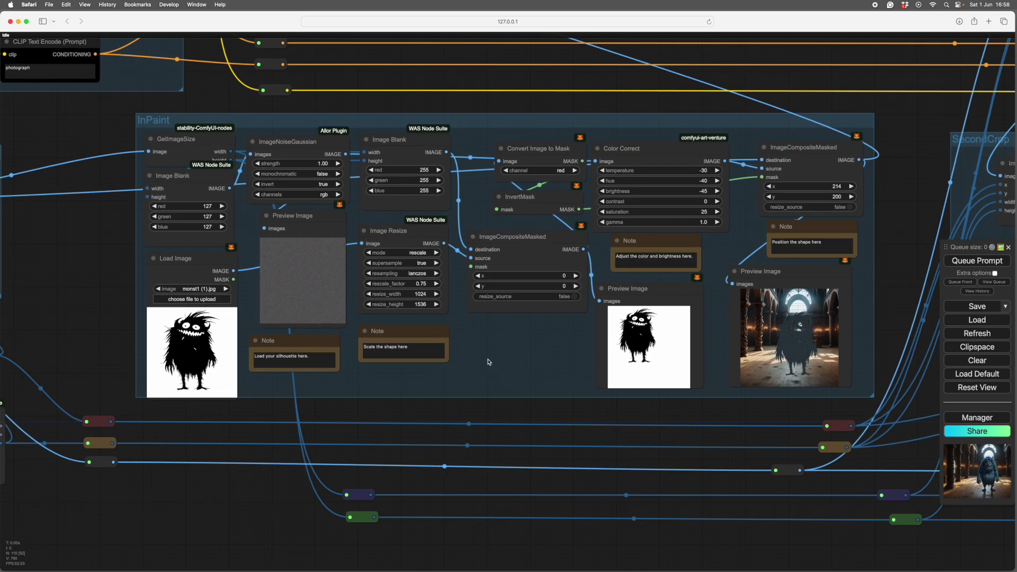
click(498, 353)
drag(499, 353, 492, 358)
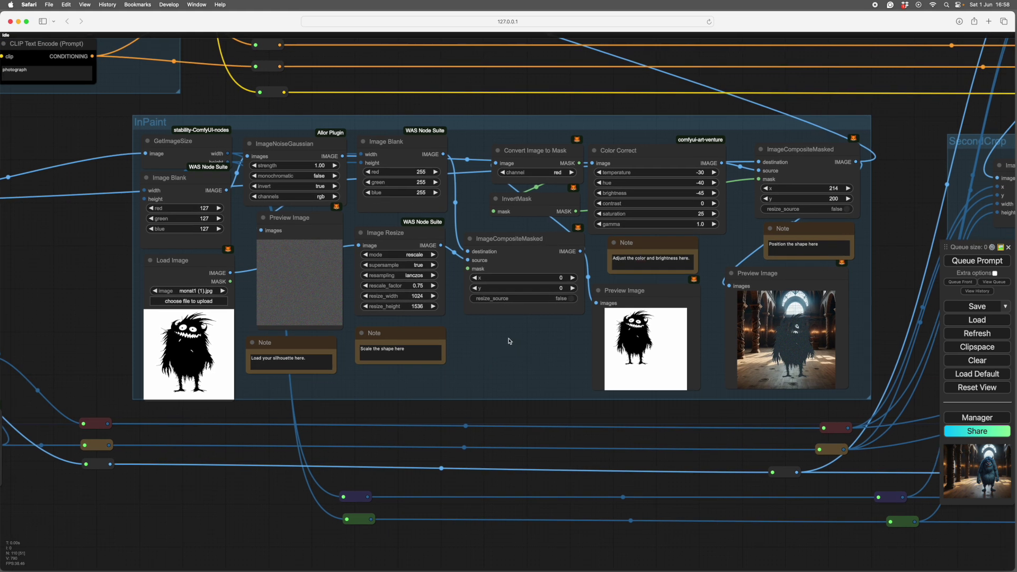
drag(503, 348, 519, 363)
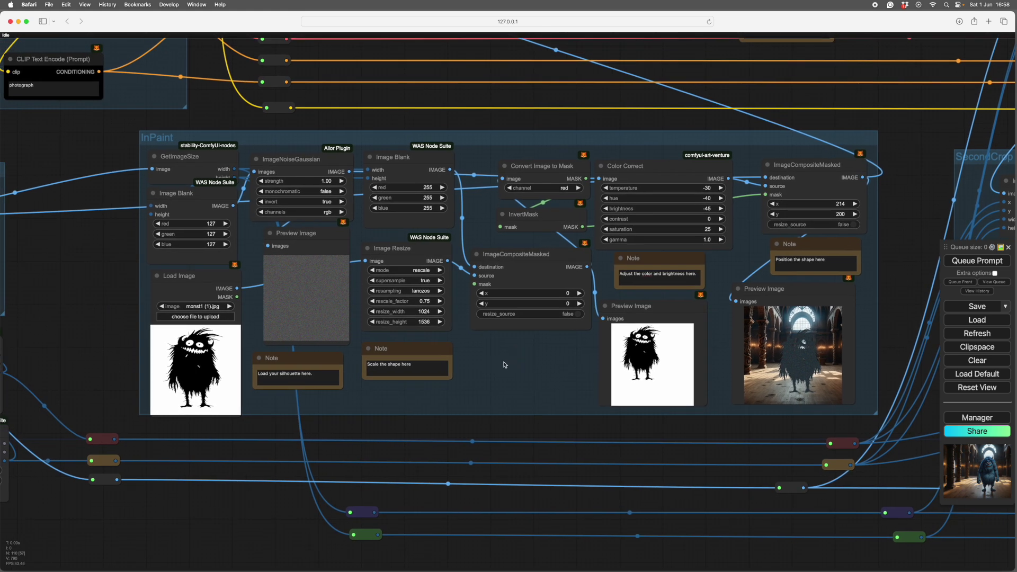
drag(504, 365, 561, 401)
scroll(508, 389, up, 3)
drag(432, 432, 509, 428)
scroll(545, 386, right, 4)
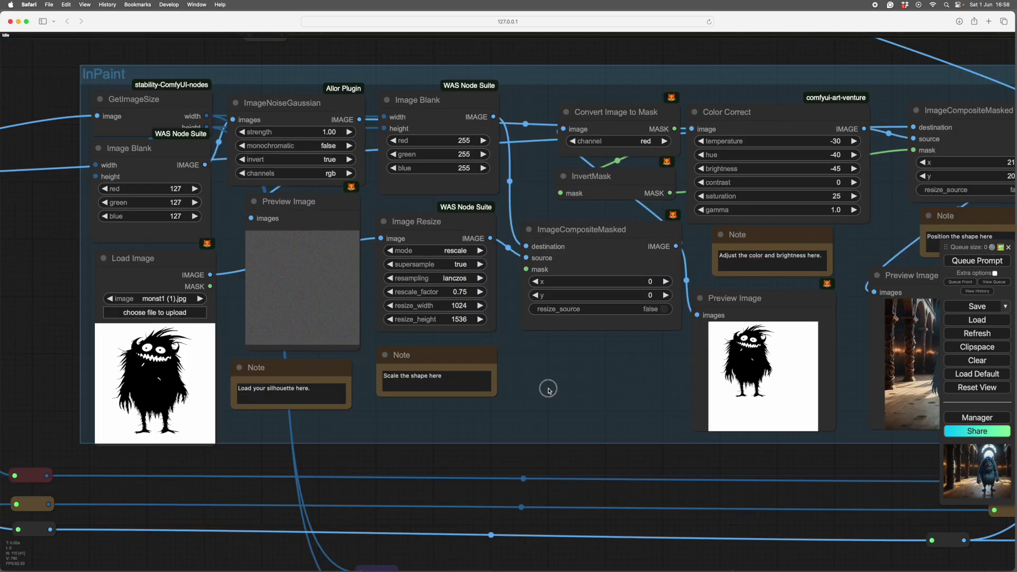
scroll(452, 232, up, 1)
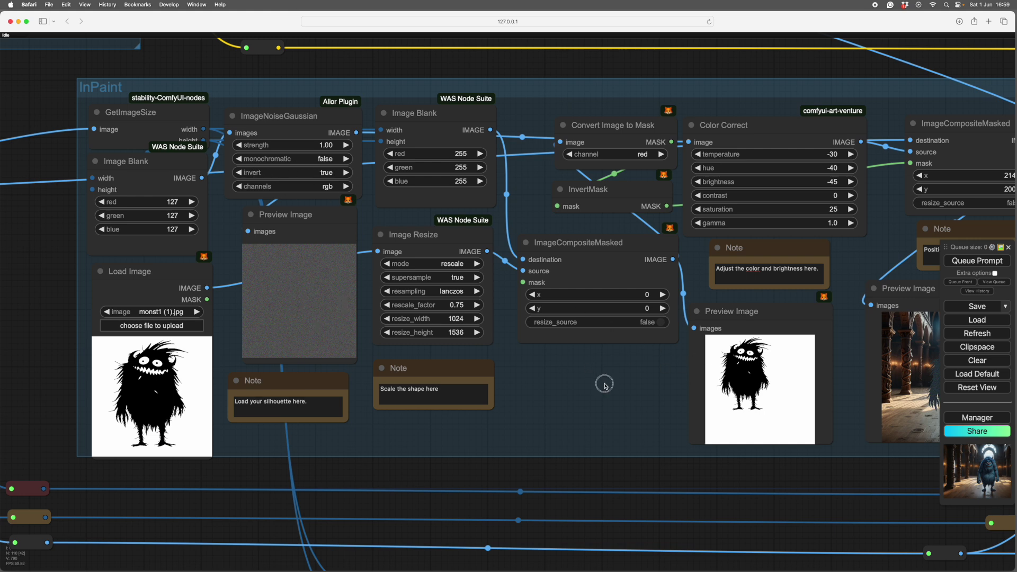
drag(602, 387, 537, 317)
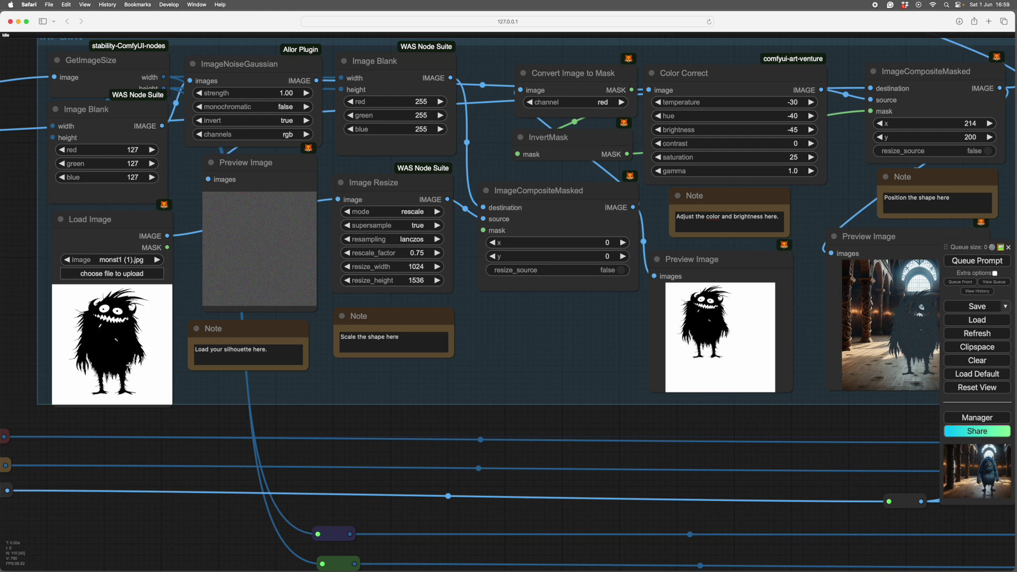
scroll(498, 346, right, 5)
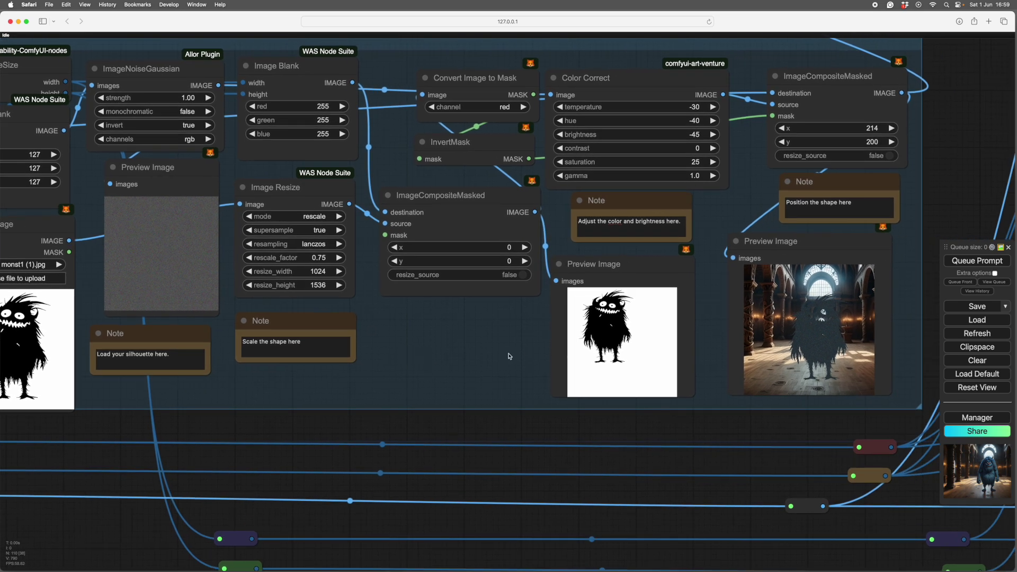
scroll(472, 359, left, 5)
scroll(471, 352, right, 8)
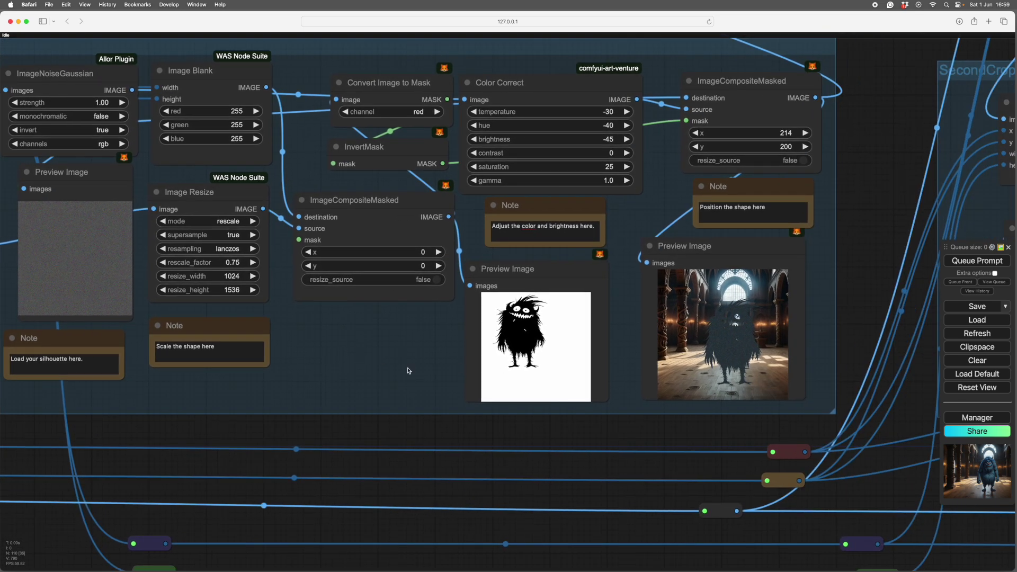
scroll(379, 370, right, 2)
scroll(370, 360, right, 1)
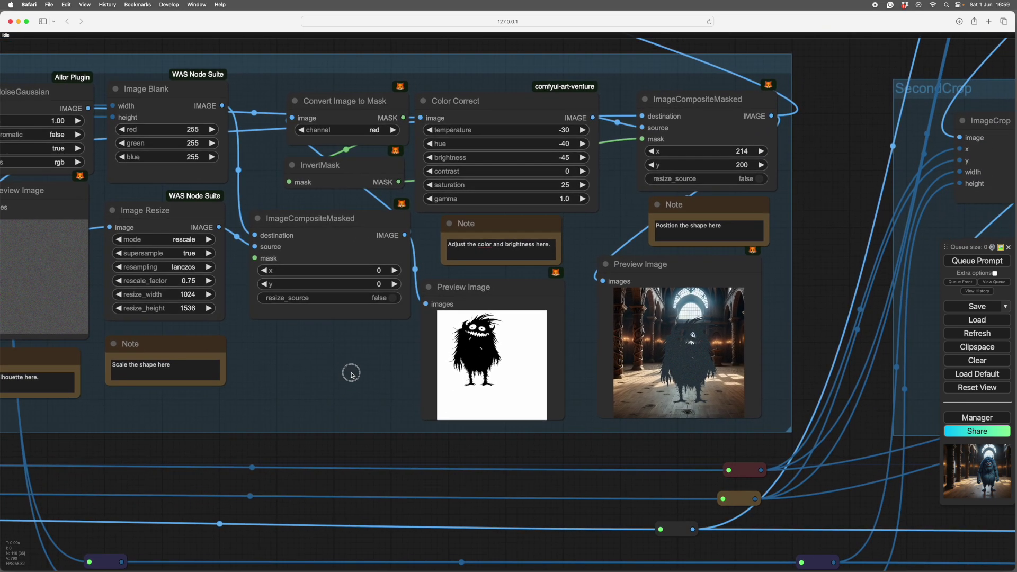
scroll(349, 370, left, 10)
scroll(450, 365, right, 7)
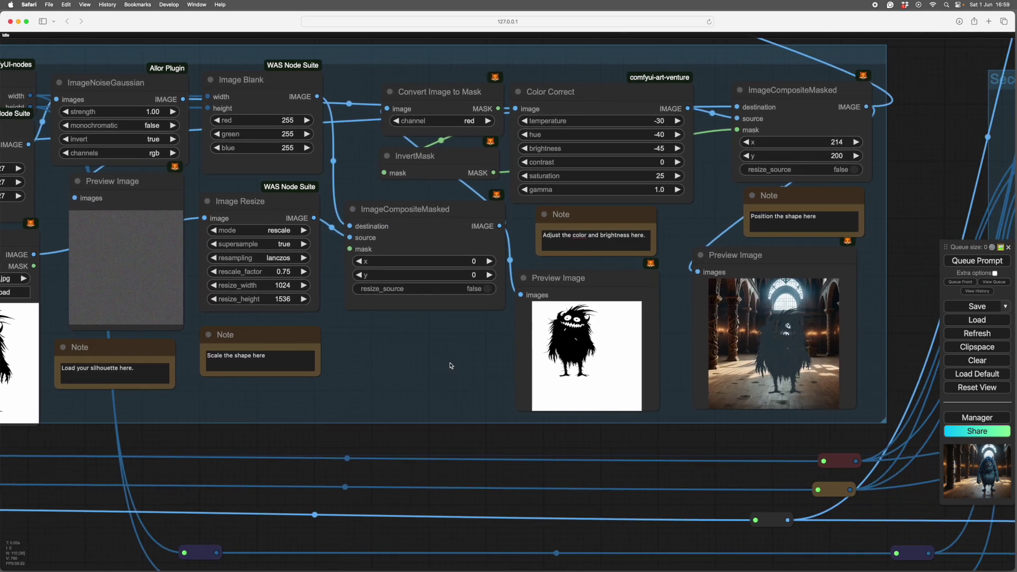
scroll(451, 365, right, 1)
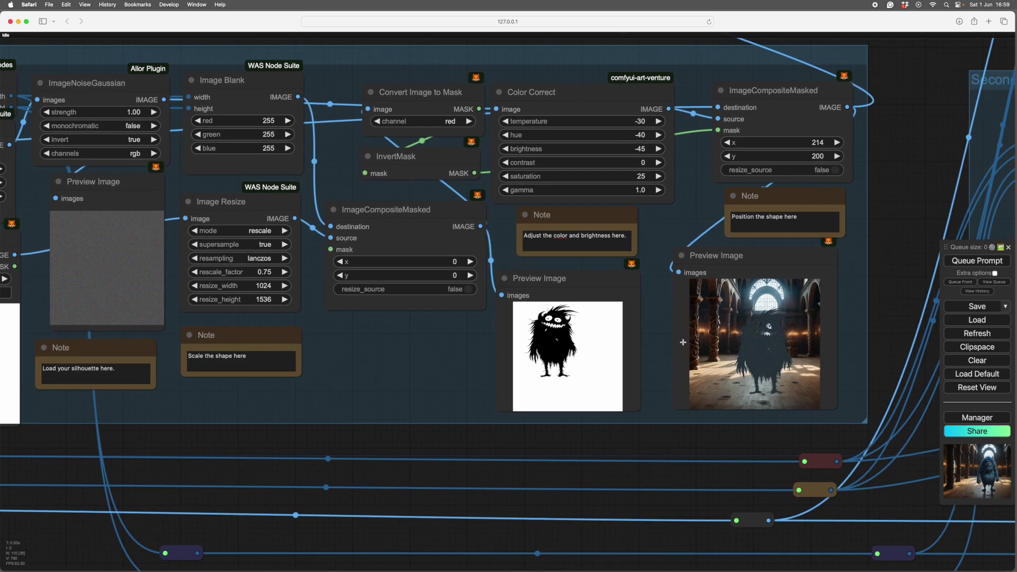
scroll(475, 331, right, 1)
scroll(522, 347, left, 8)
scroll(521, 347, left, 2)
scroll(527, 367, right, 4)
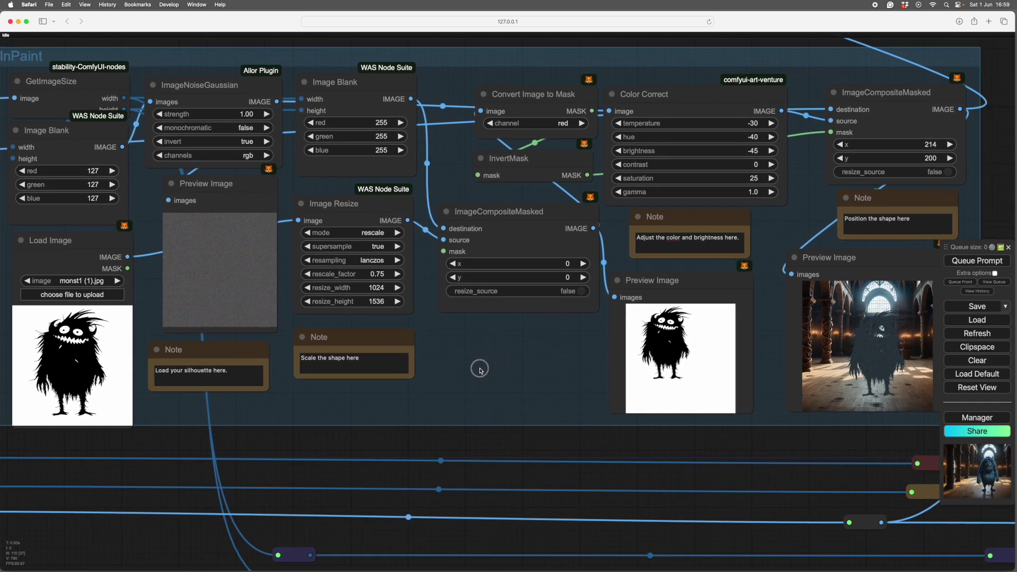
scroll(451, 373, right, 10)
scroll(335, 364, right, 8)
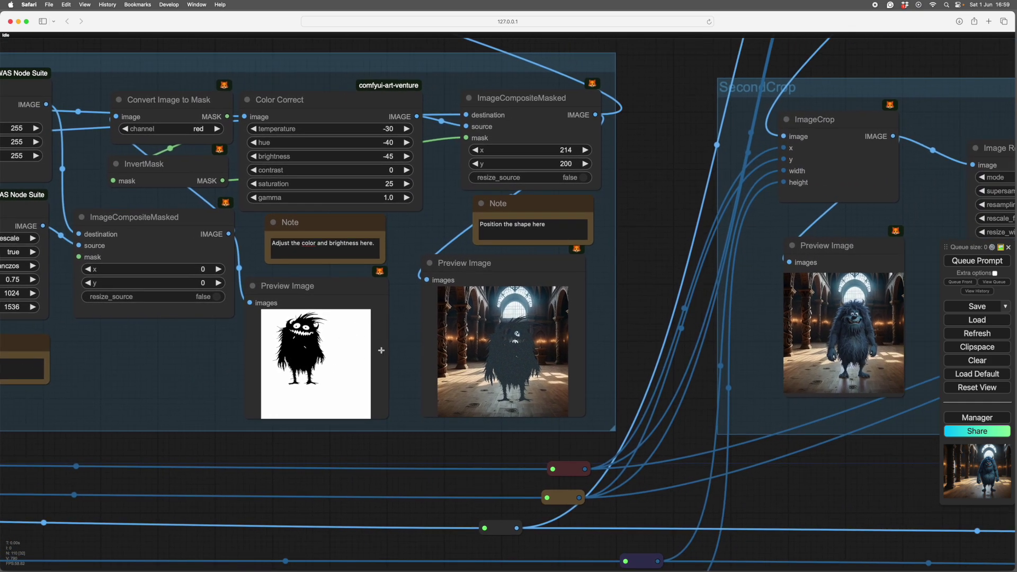
scroll(408, 336, right, 4)
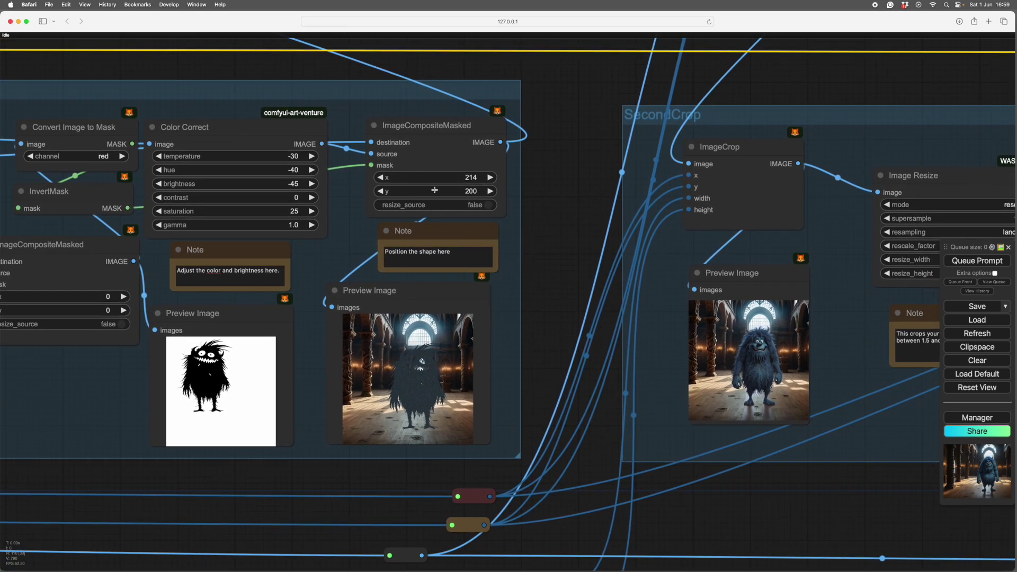
scroll(380, 351, left, 14)
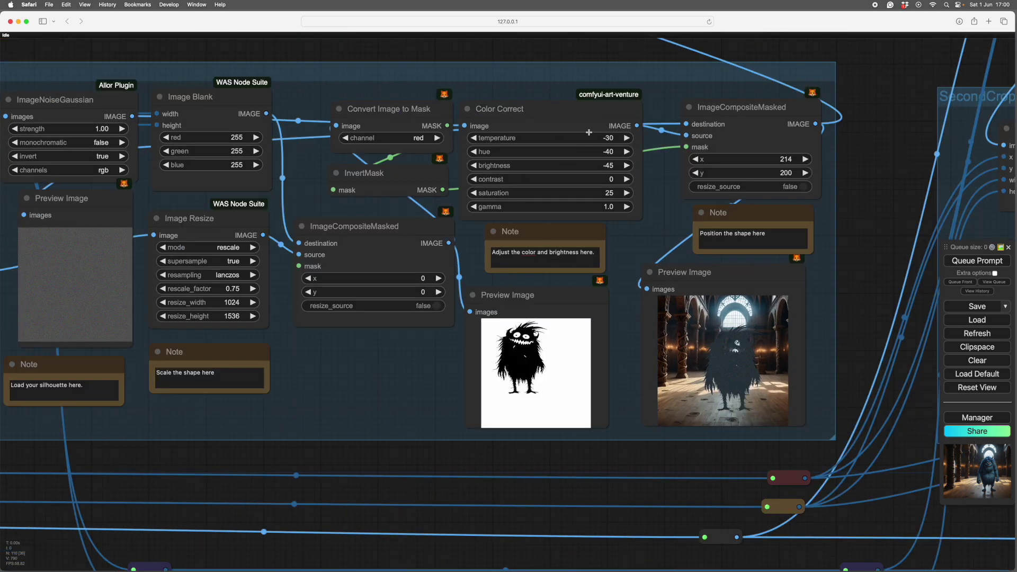
scroll(291, 363, right, 4)
scroll(328, 359, left, 4)
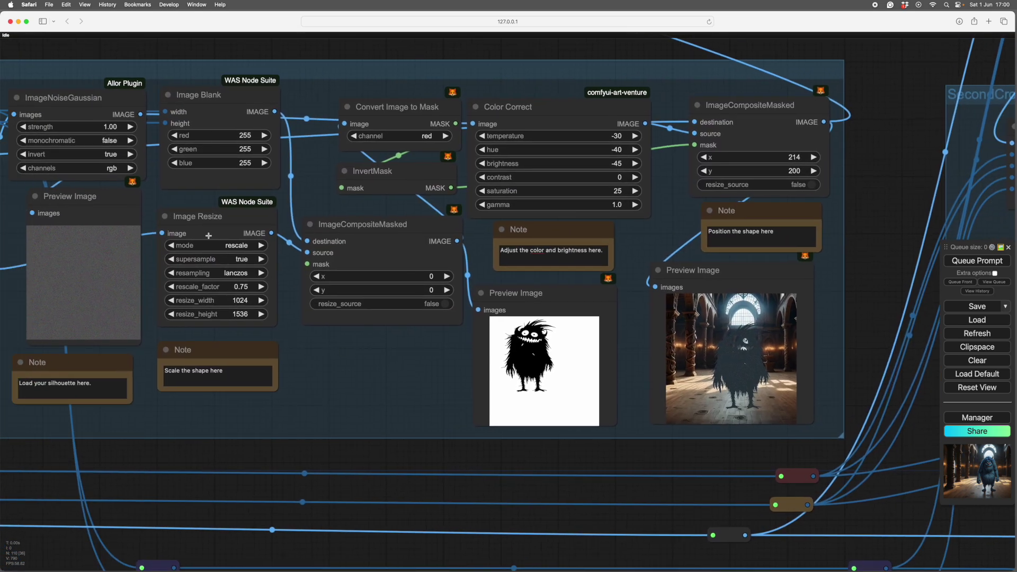
scroll(197, 304, right, 10)
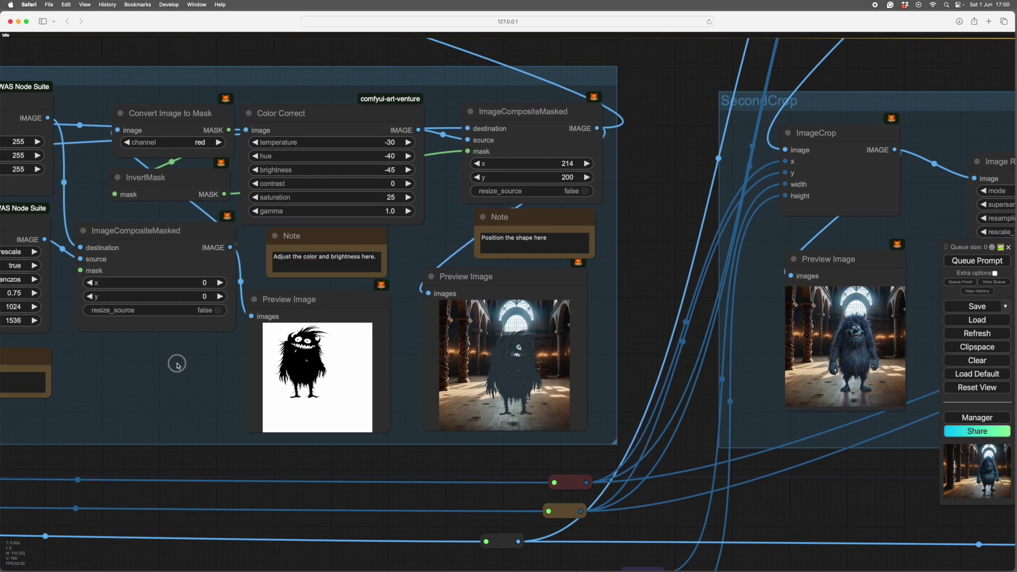
scroll(177, 359, left, 10)
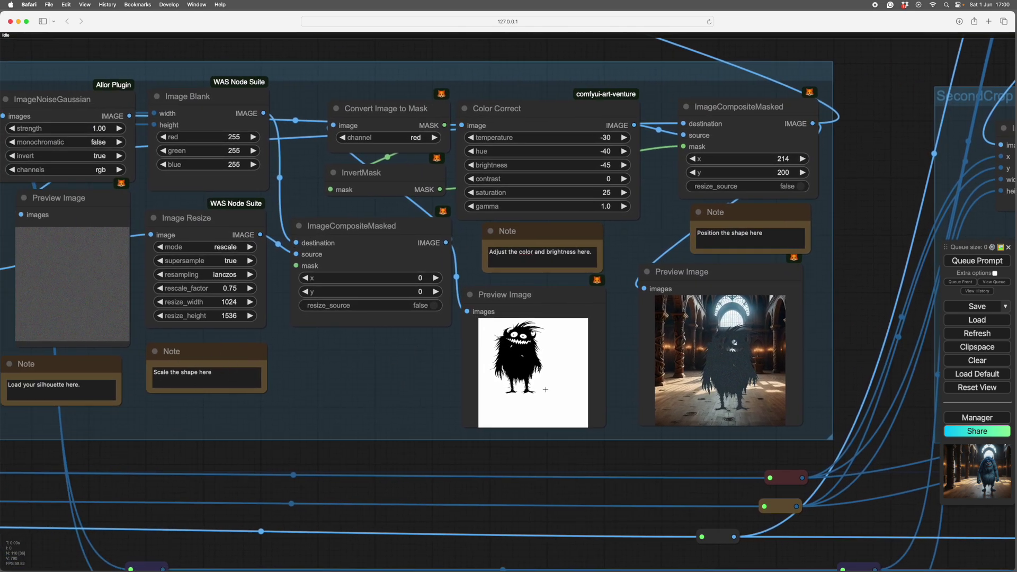
scroll(292, 190, right, 8)
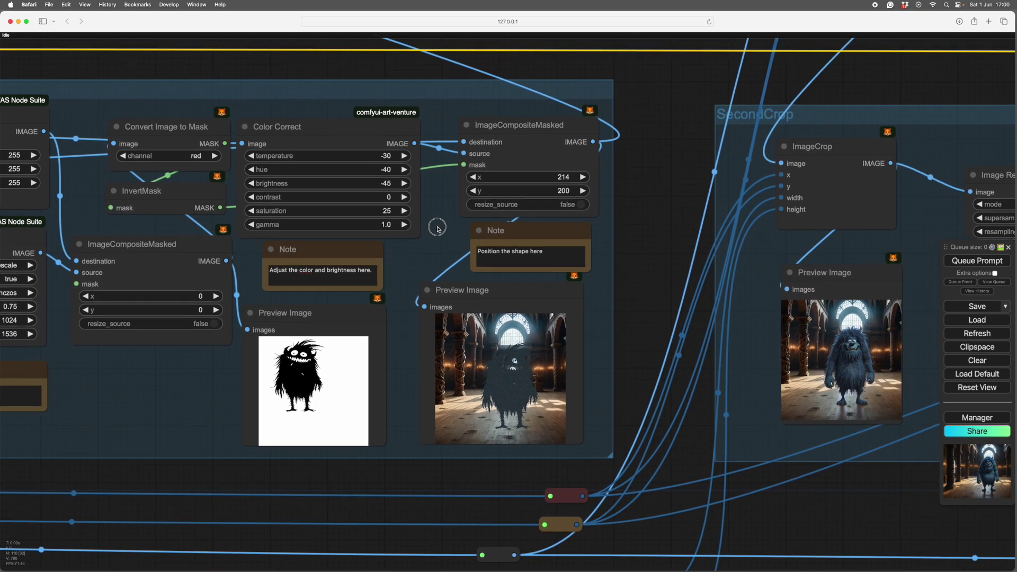
drag(440, 233, 392, 206)
scroll(518, 349, up, 5)
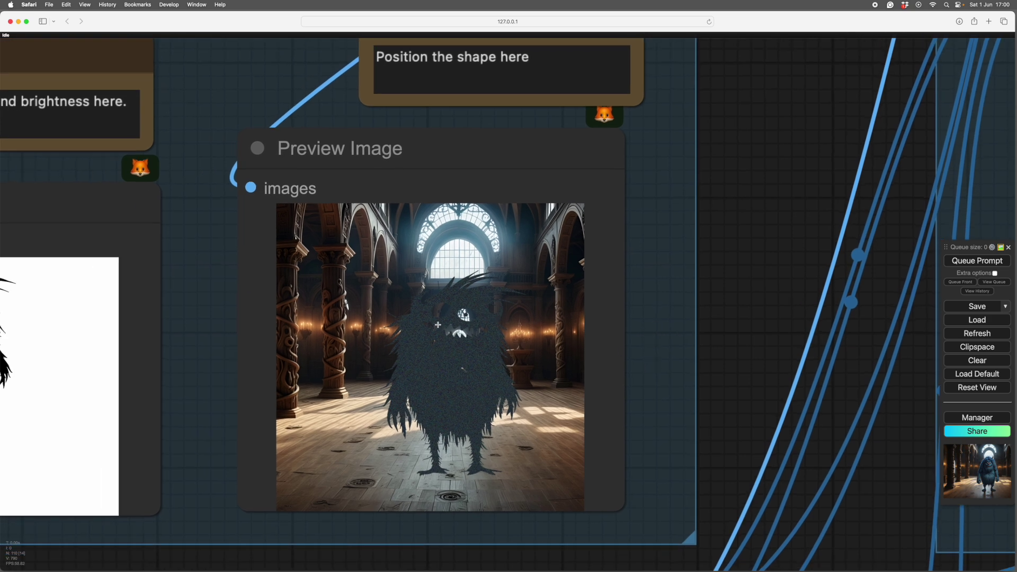
scroll(663, 375, down, 3)
scroll(663, 375, down, 2)
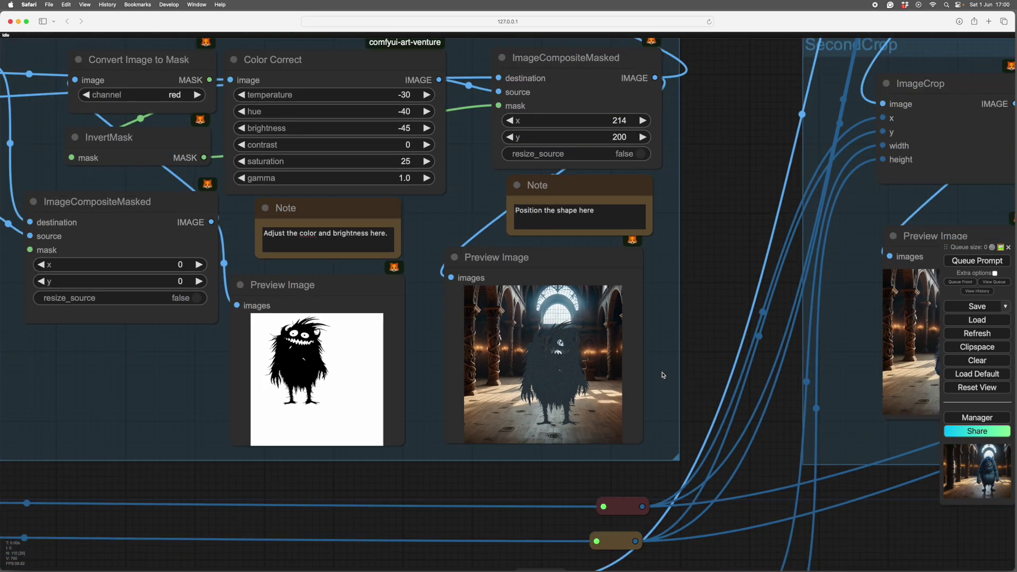
drag(202, 376, 527, 380)
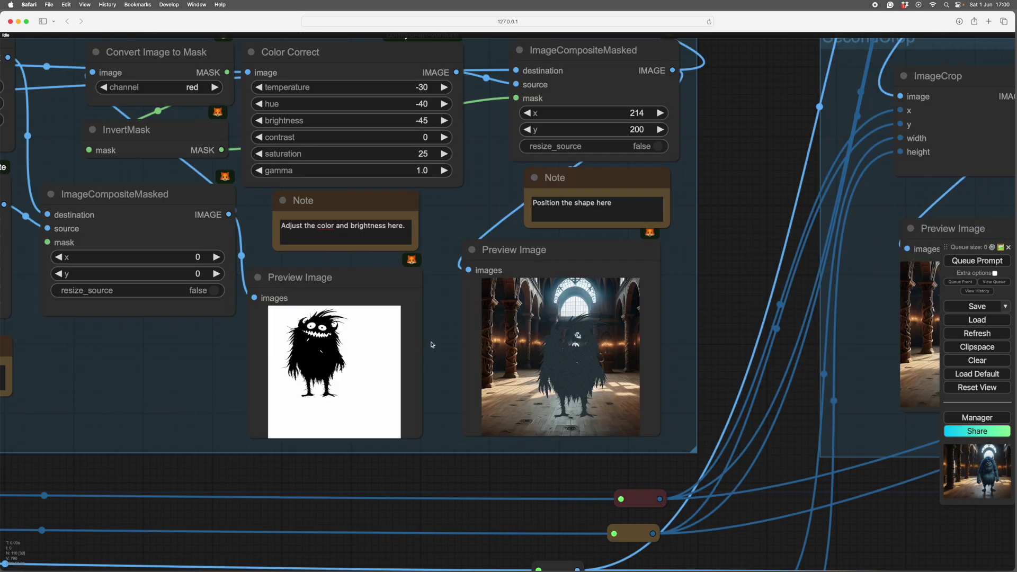
drag(433, 345, 422, 387)
drag(463, 240, 494, 376)
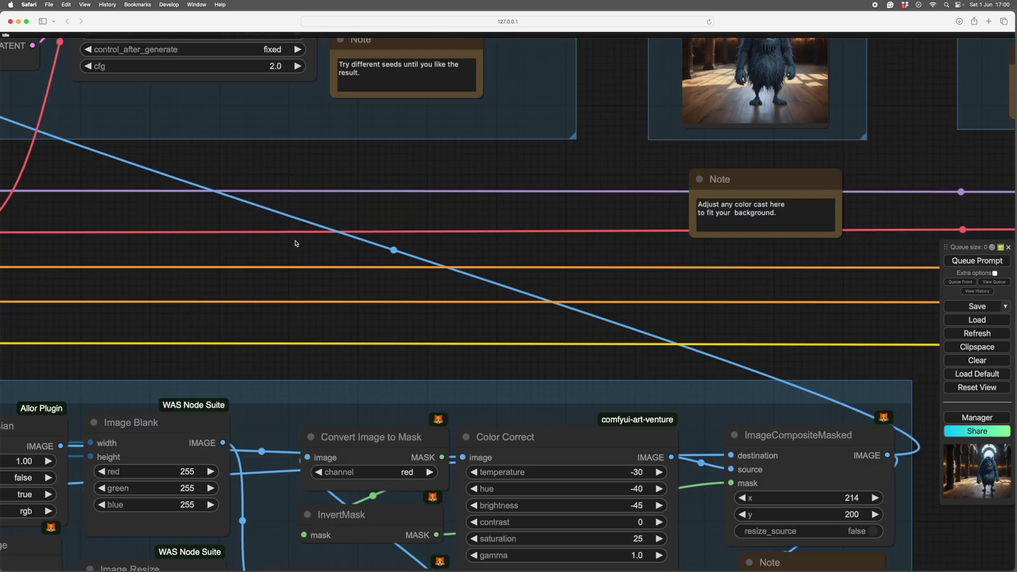
drag(213, 162, 419, 291)
scroll(529, 375, down, 5)
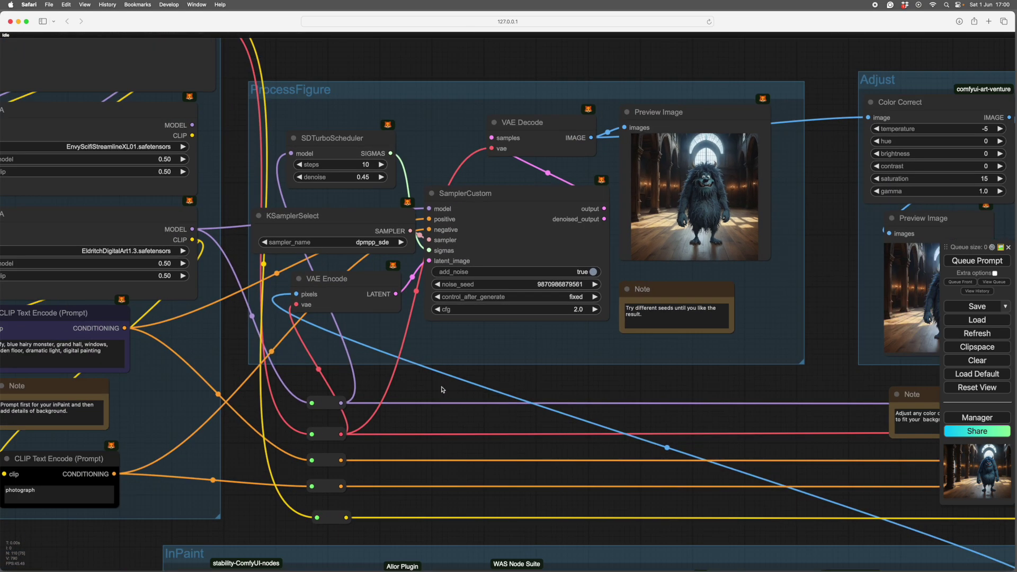
drag(436, 386, 650, 268)
drag(446, 334, 575, 361)
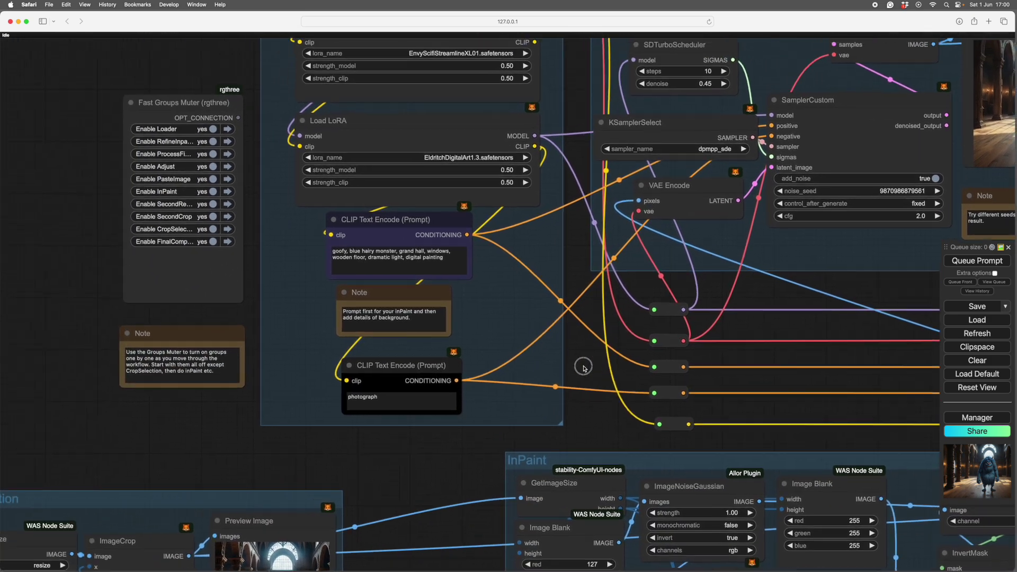
scroll(486, 300, up, 8)
scroll(165, 118, up, 3)
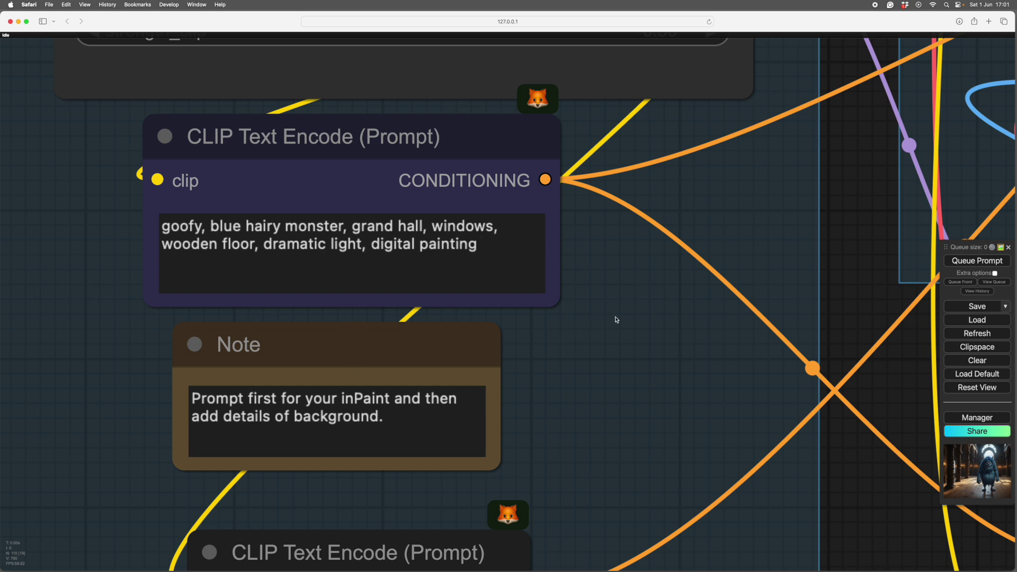
drag(621, 320, 609, 478)
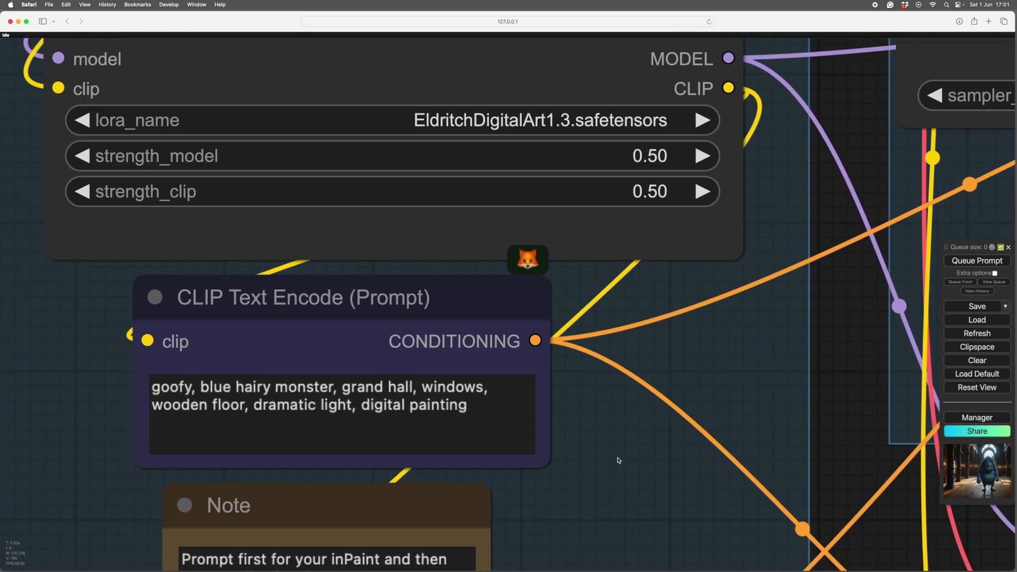
scroll(625, 464, down, 3)
scroll(622, 370, right, 8)
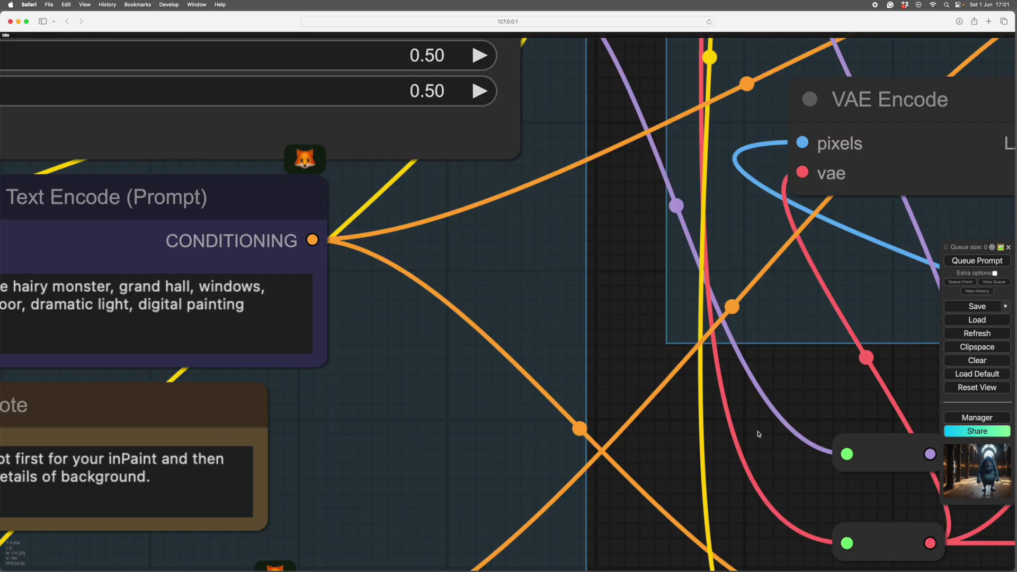
scroll(759, 434, right, 10)
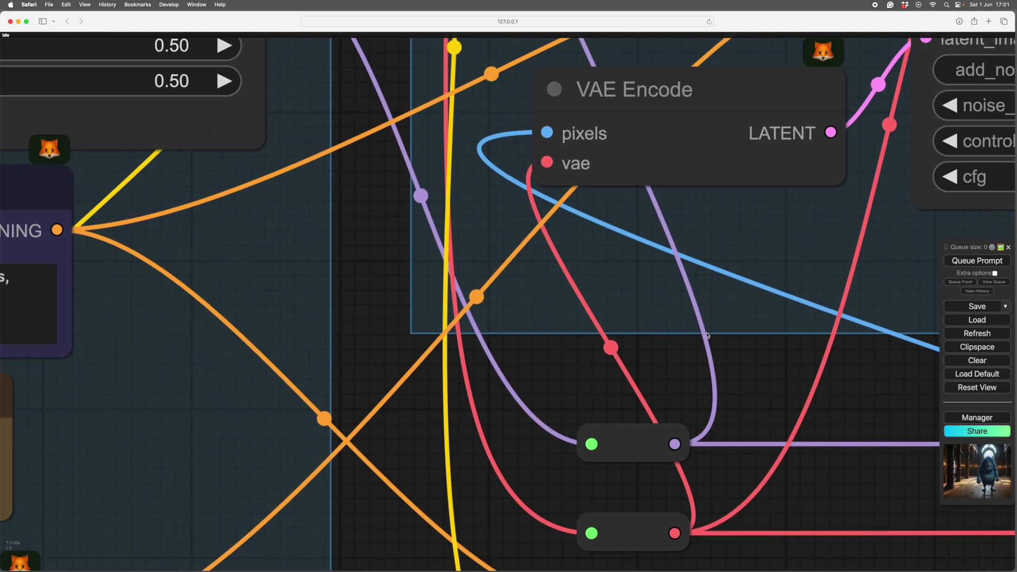
scroll(754, 400, down, 5)
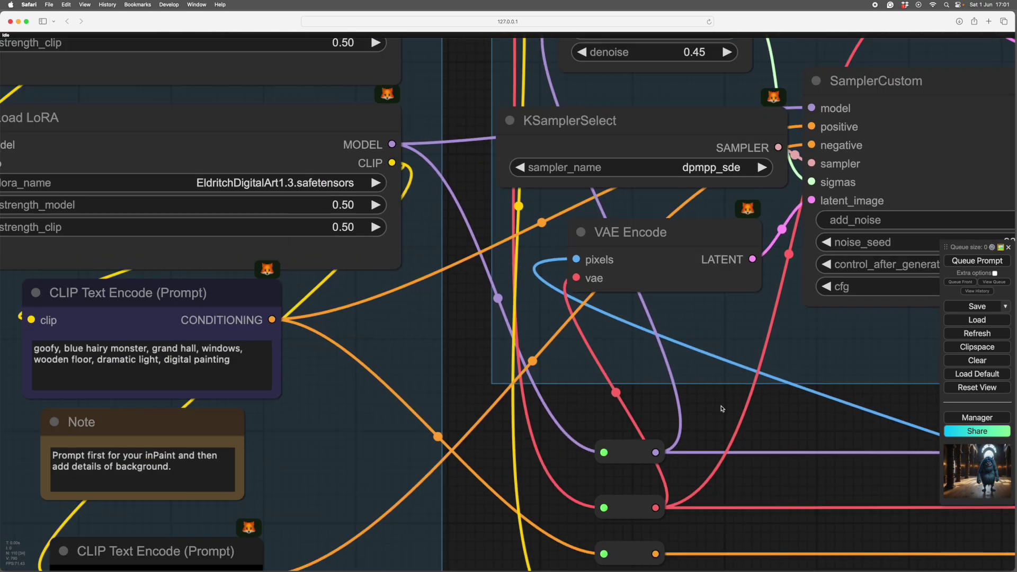
scroll(651, 445, down, 5)
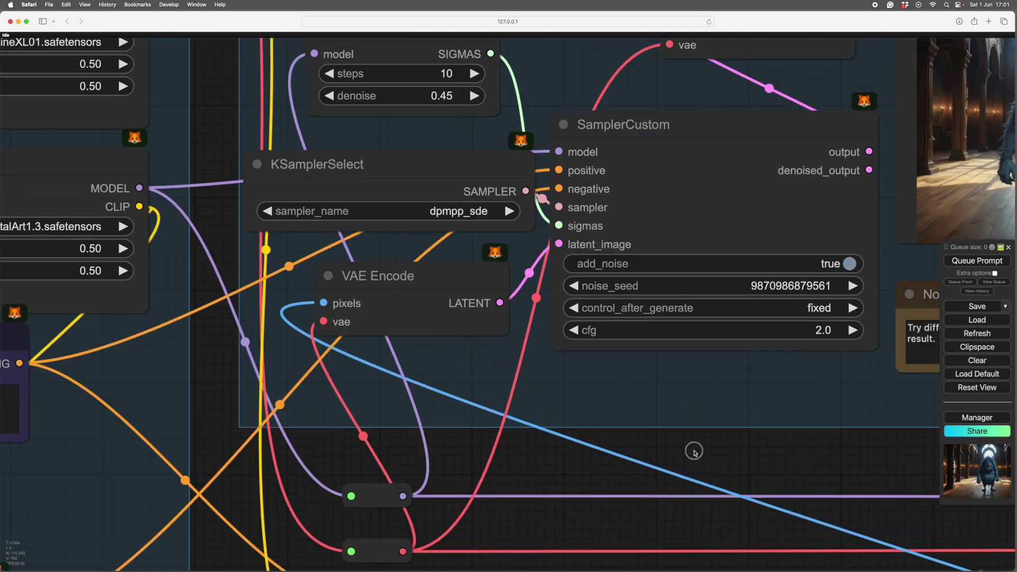
scroll(561, 427, right, 8)
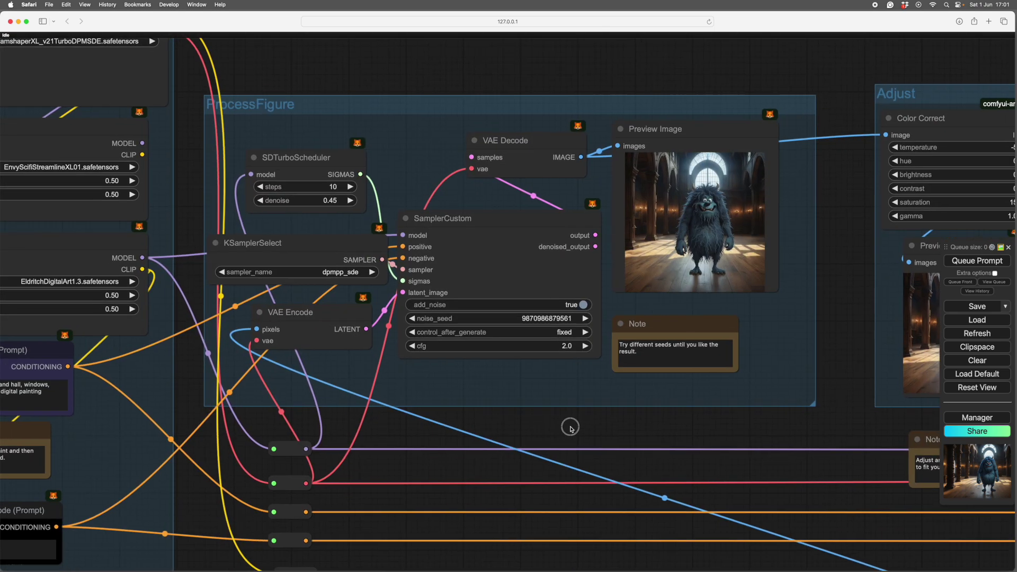
scroll(562, 424, left, 2)
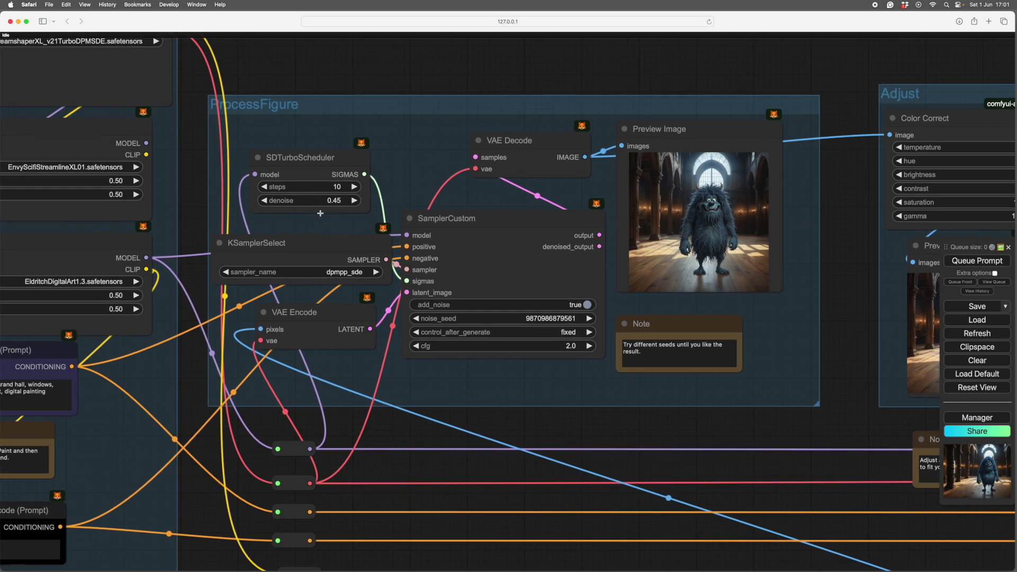
scroll(650, 428, right, 7)
scroll(651, 428, up, 4)
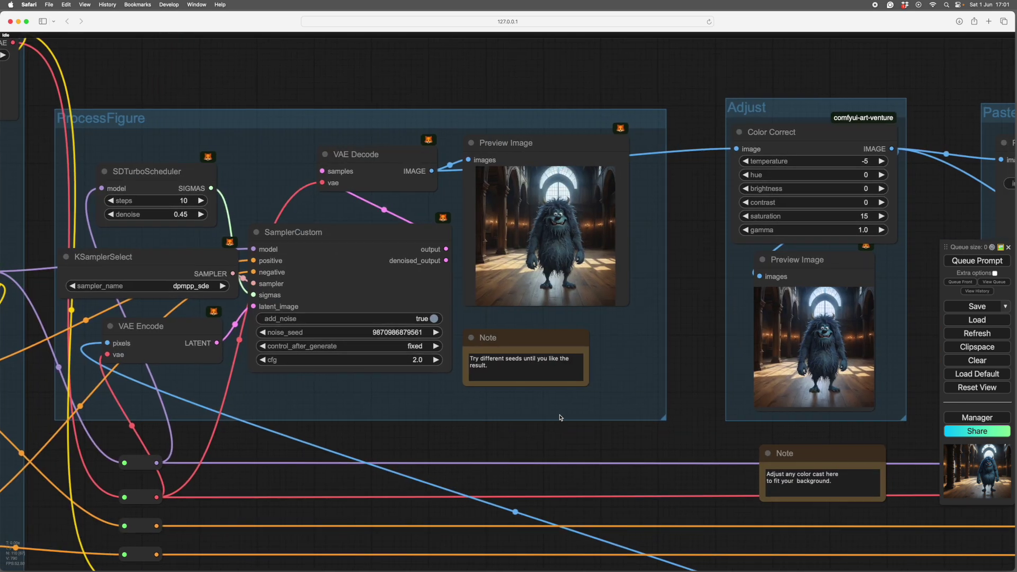
scroll(681, 363, left, 1)
scroll(618, 330, up, 10)
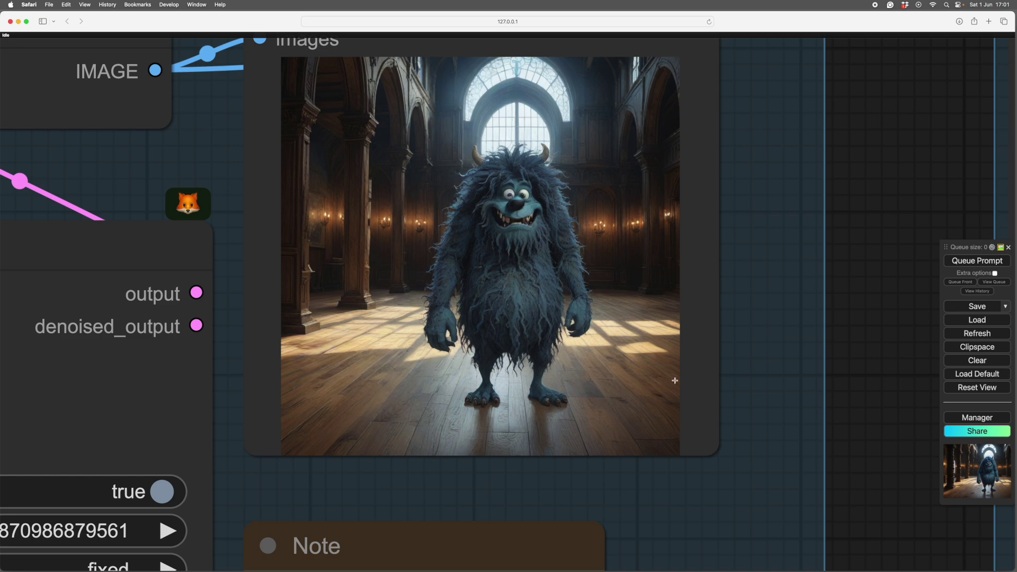
scroll(756, 407, down, 10)
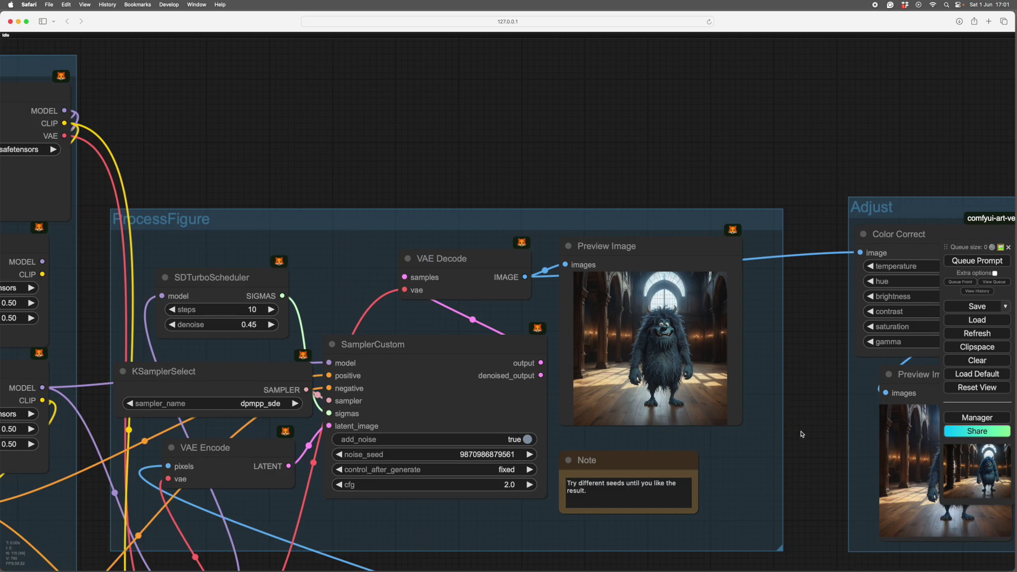
drag(810, 434, 541, 301)
drag(796, 320, 648, 365)
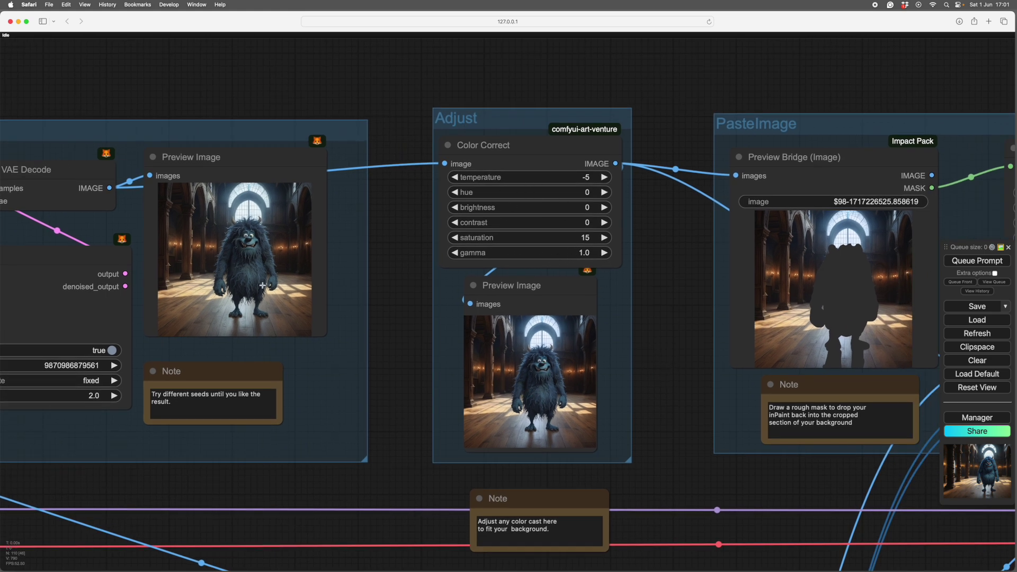
drag(663, 372, 456, 300)
scroll(456, 299, up, 5)
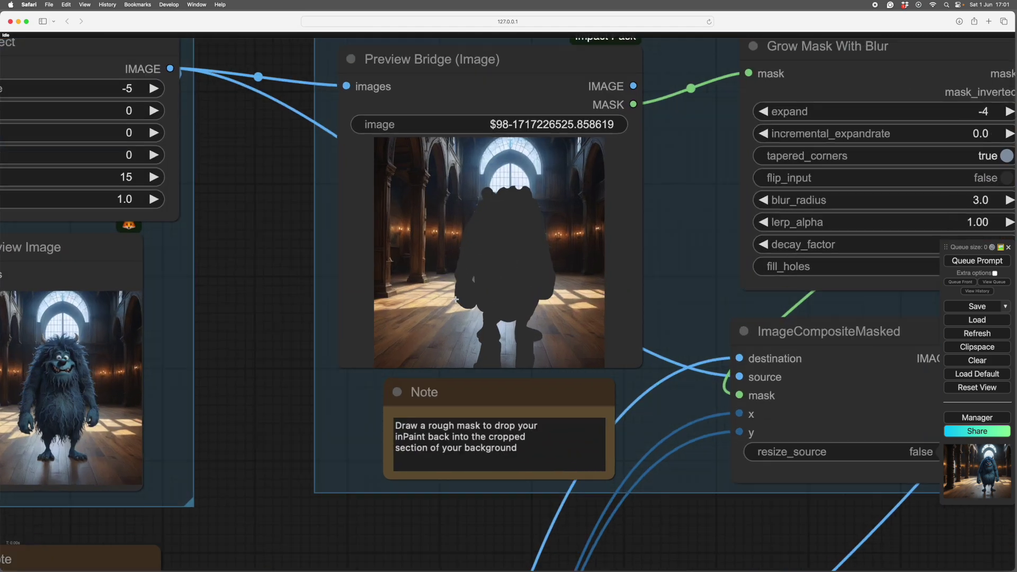
scroll(455, 299, up, 2)
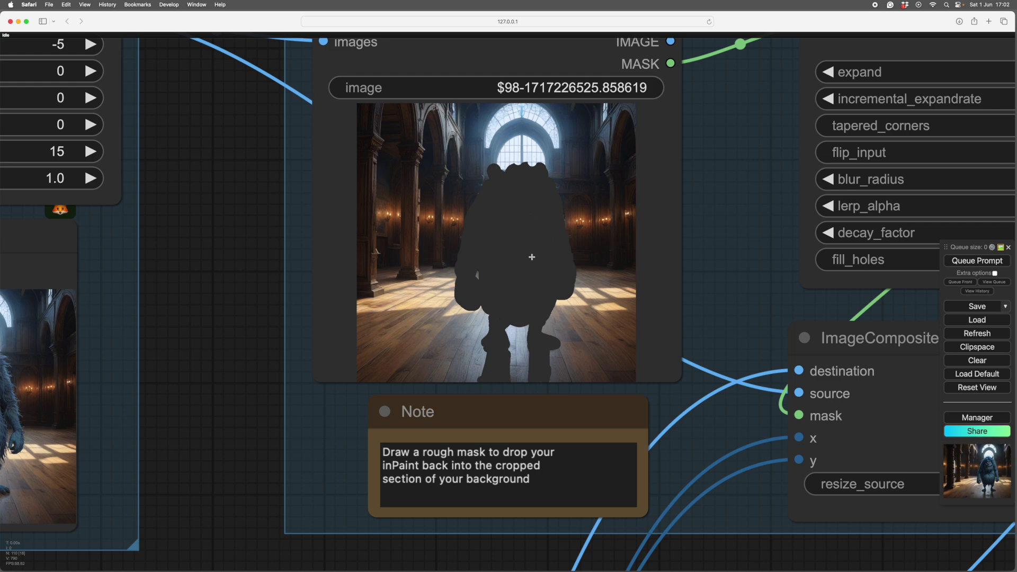
scroll(532, 302, down, 6)
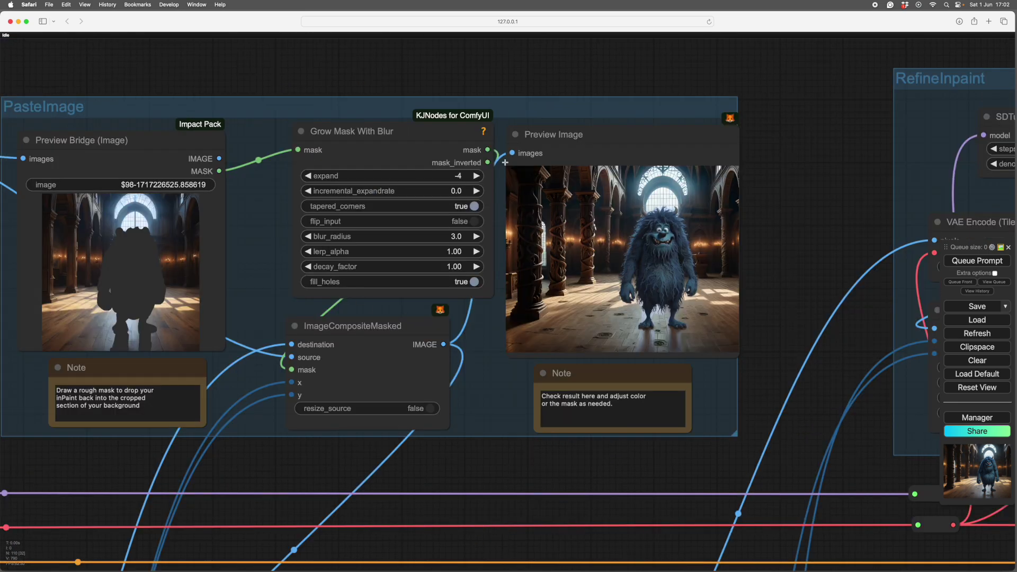
scroll(479, 370, right, 6)
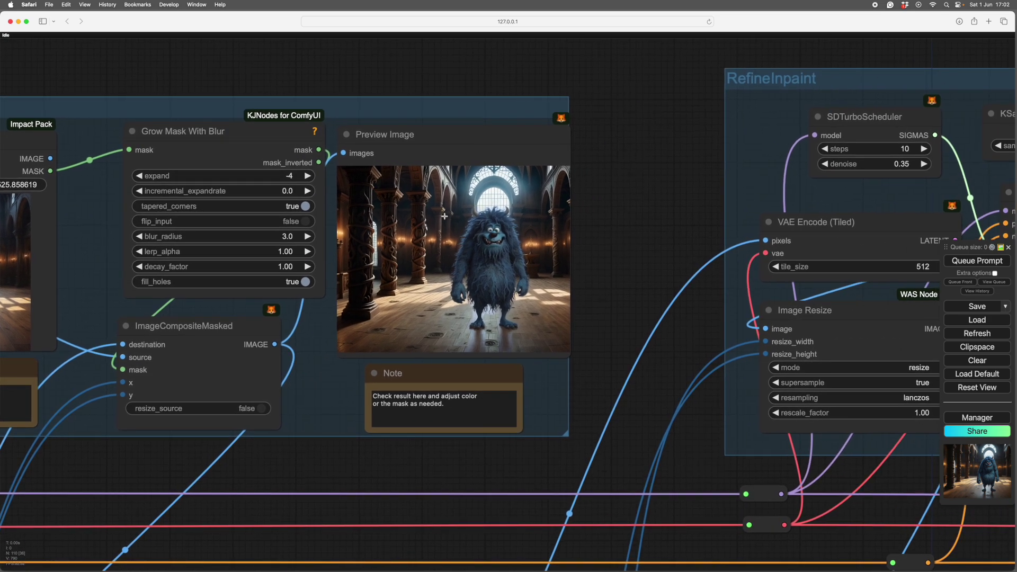
scroll(331, 381, left, 10)
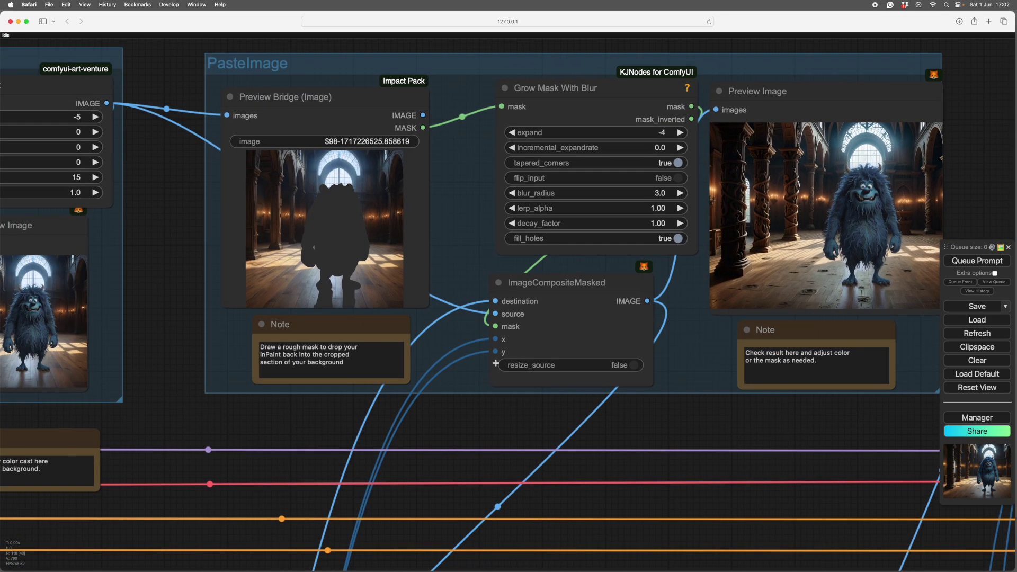
scroll(451, 274, left, 7)
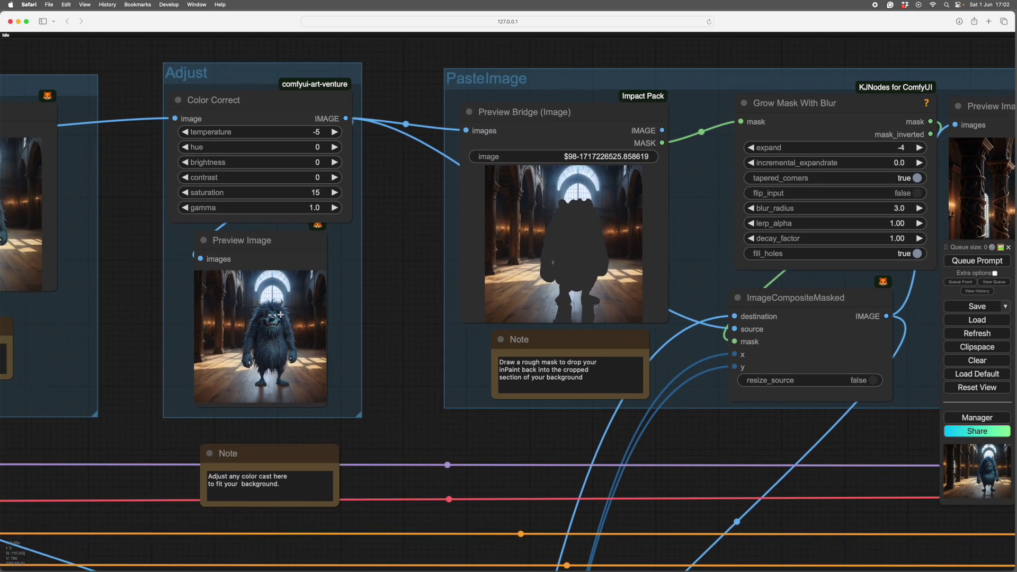
scroll(695, 308, right, 20)
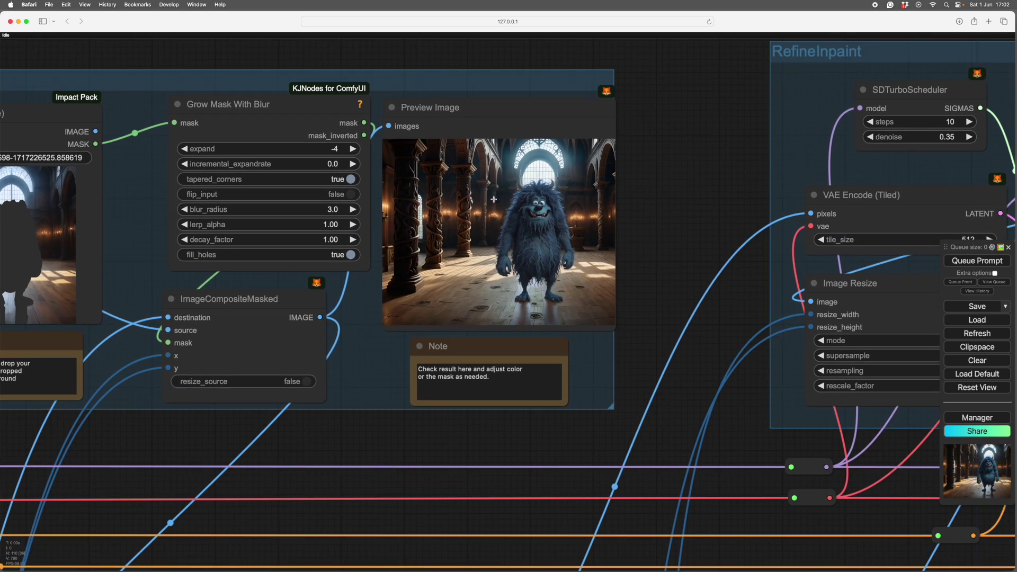
scroll(586, 398, up, 3)
scroll(588, 397, up, 4)
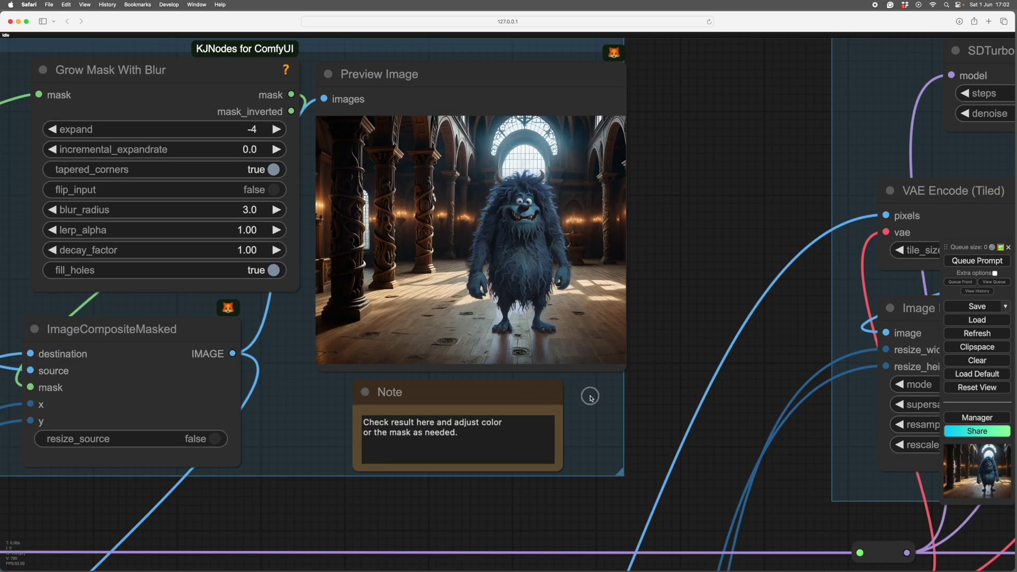
scroll(592, 398, up, 1)
drag(475, 84, 471, 86)
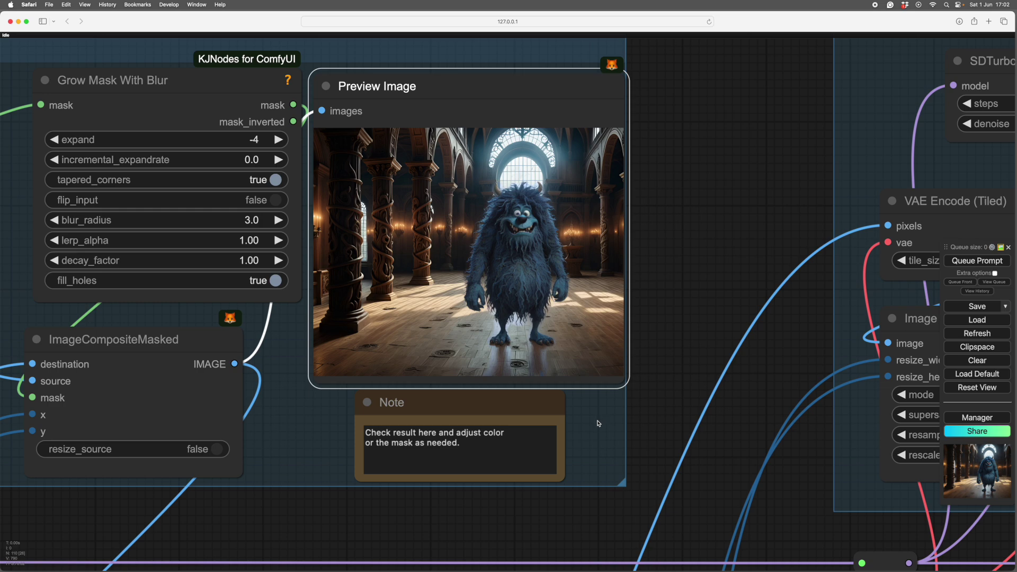
scroll(326, 439, left, 10)
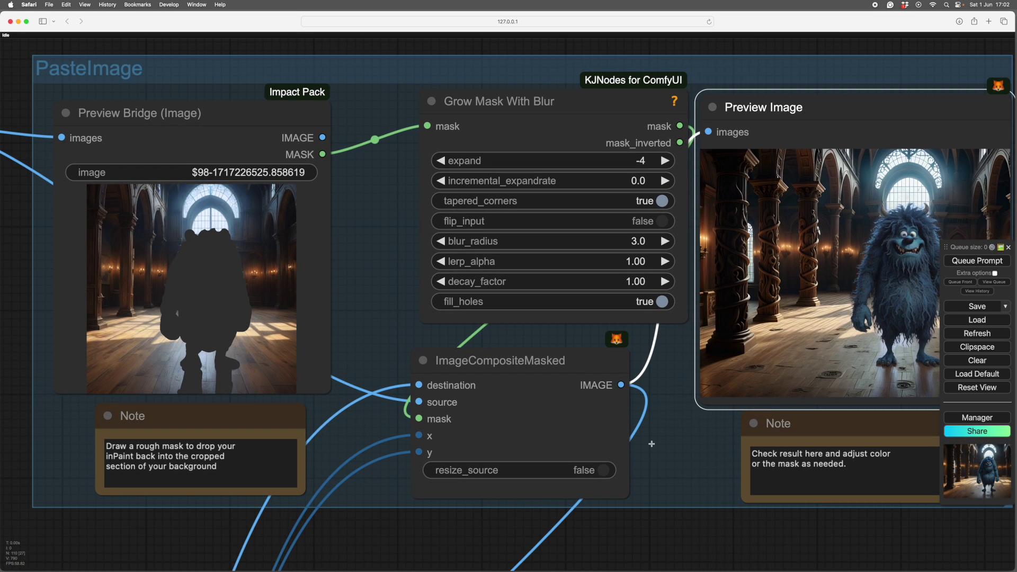
scroll(697, 461, right, 10)
scroll(554, 451, up, 4)
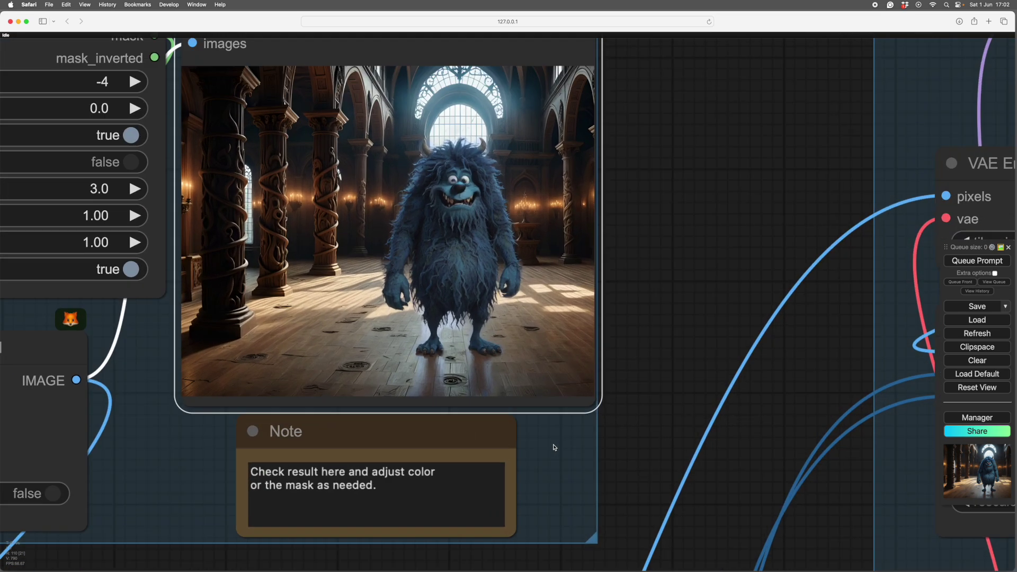
scroll(544, 441, down, 4)
scroll(537, 435, up, 2)
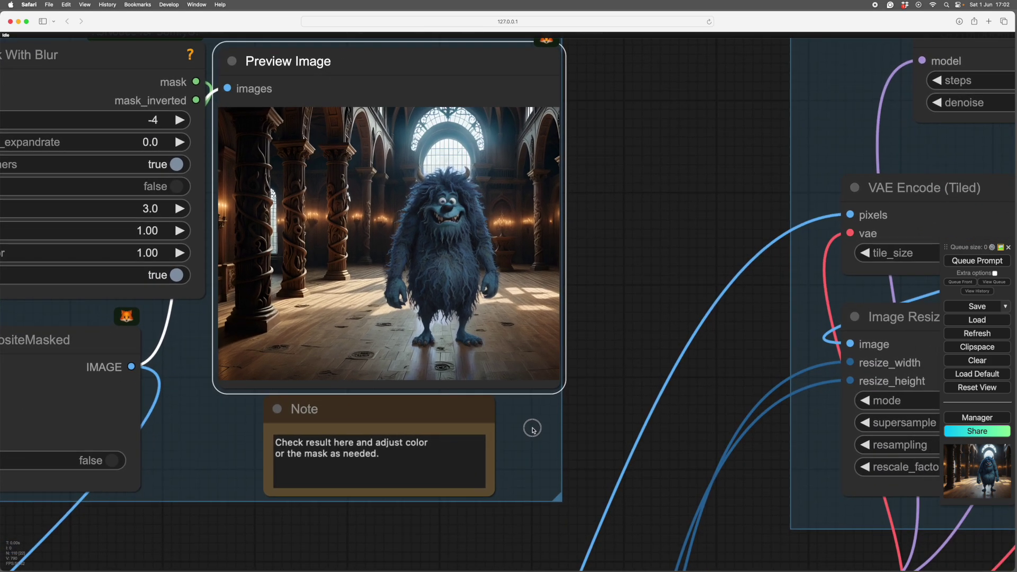
scroll(534, 430, down, 5)
drag(565, 475, 600, 433)
scroll(442, 340, up, 6)
scroll(441, 341, up, 1)
drag(500, 493, 510, 501)
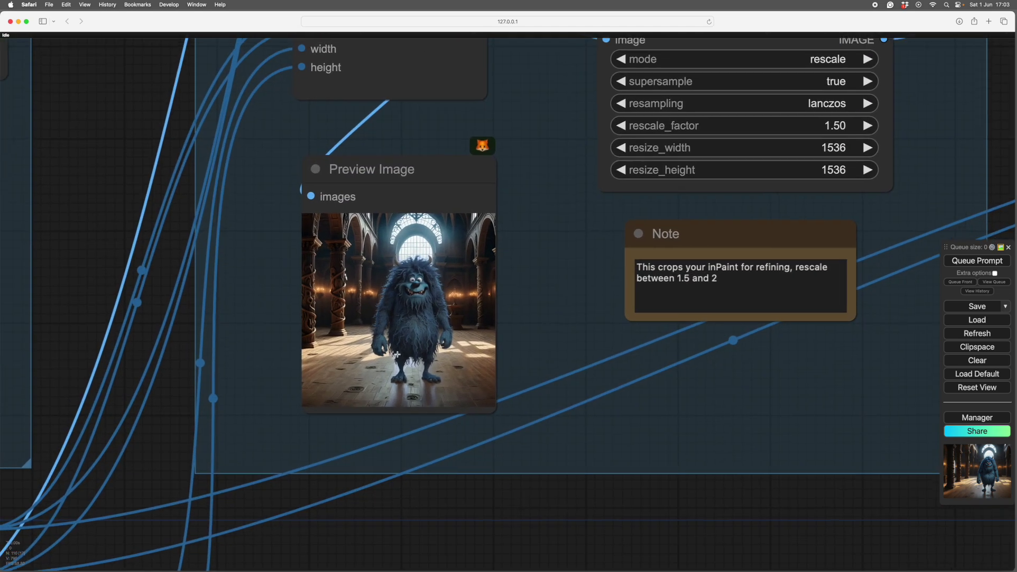
drag(497, 504, 584, 473)
scroll(556, 502, down, 2)
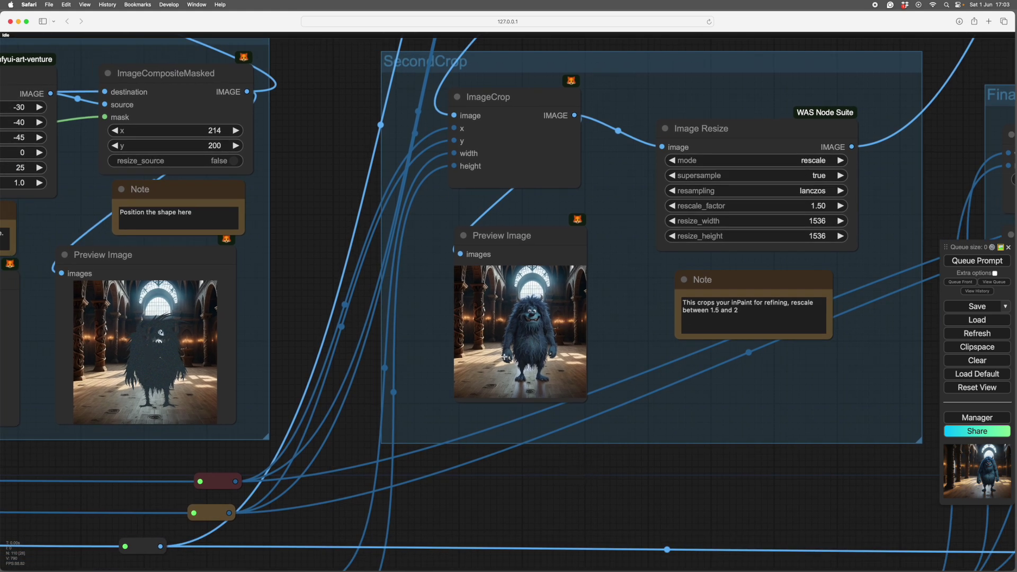
scroll(575, 381, up, 10)
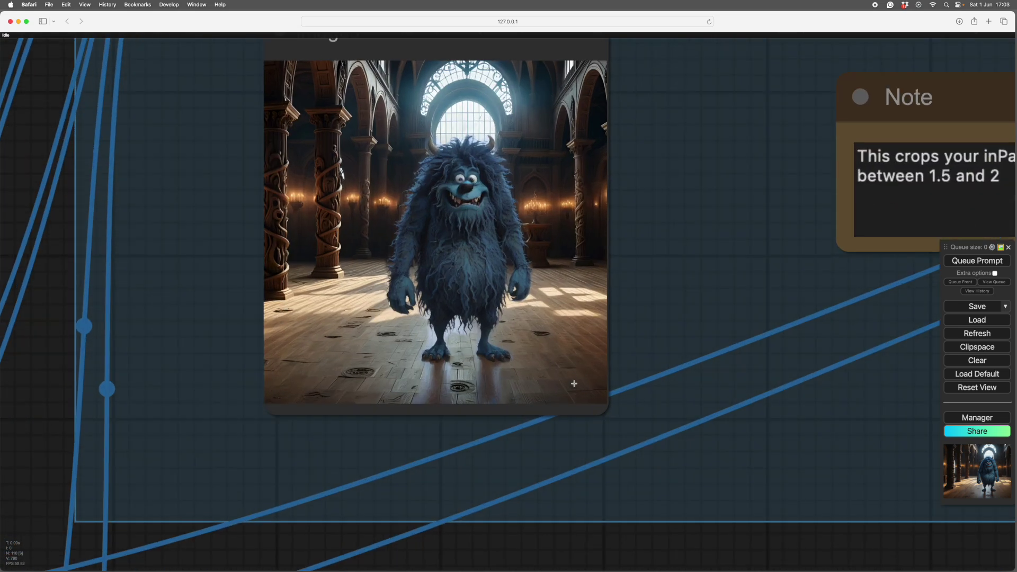
scroll(569, 336, down, 1)
scroll(570, 336, up, 4)
scroll(570, 336, down, 5)
drag(807, 409, 552, 443)
scroll(732, 422, down, 6)
drag(632, 421, 464, 427)
mouse_move(542, 424)
mouse_down()
mouse_move(399, 427)
mouse_move(350, 408)
mouse_up()
drag(314, 183, 326, 345)
drag(371, 220, 362, 269)
drag(538, 227, 492, 317)
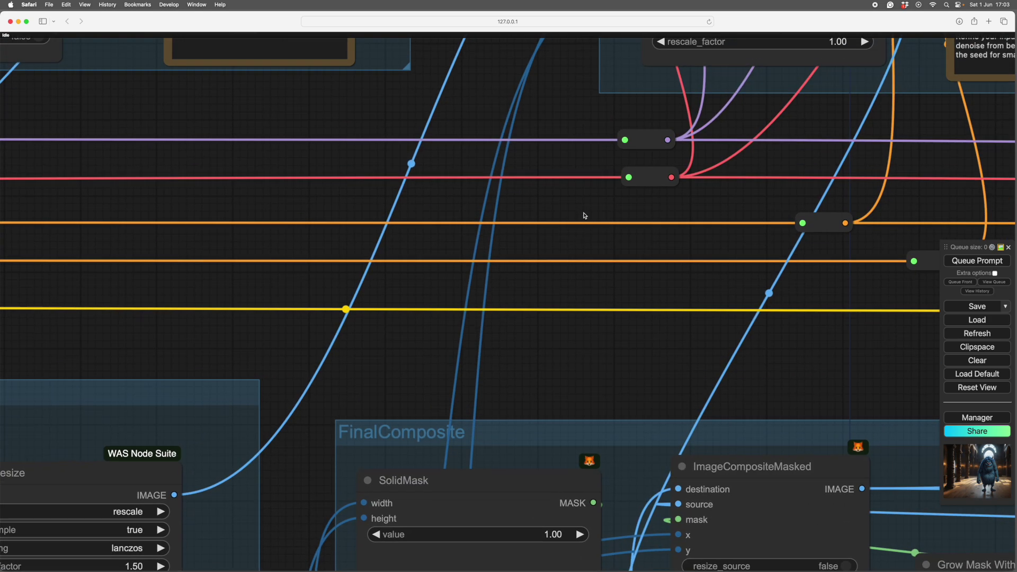
mouse_move(583, 213)
mouse_down()
mouse_move(432, 291)
mouse_move(332, 323)
mouse_up()
drag(707, 226, 376, 400)
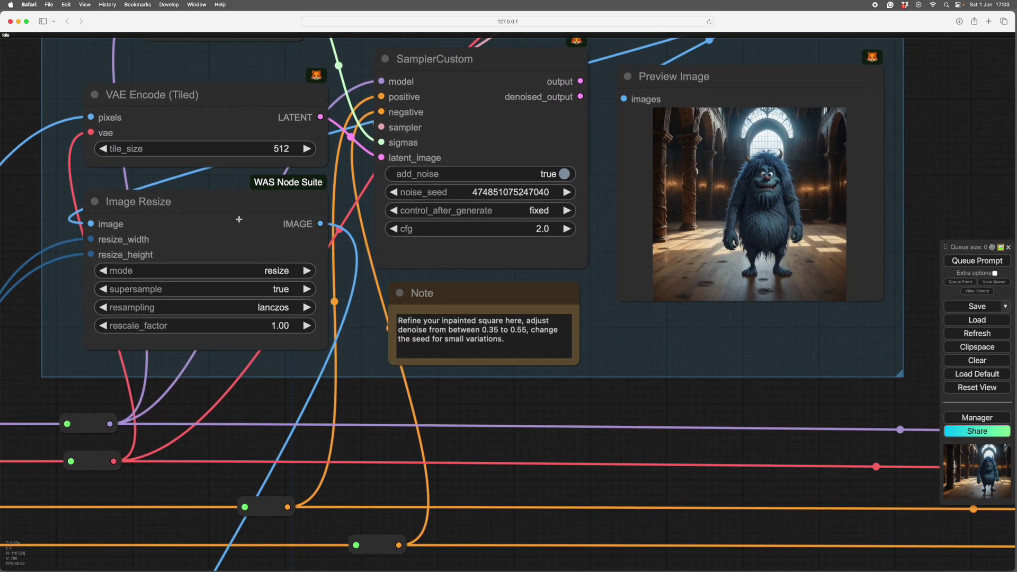
drag(20, 187, 19, 305)
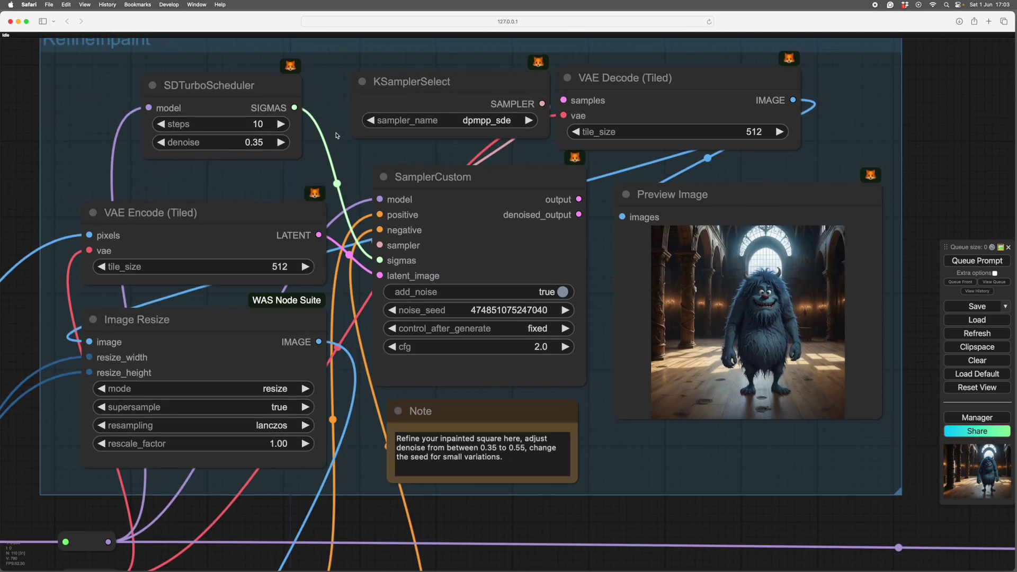
drag(784, 513, 533, 480)
scroll(673, 381, up, 5)
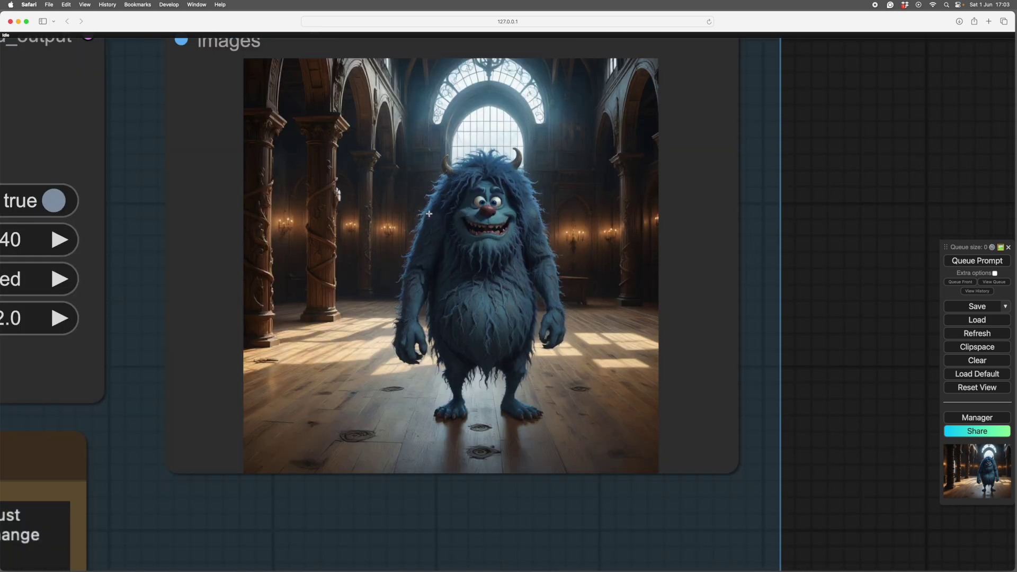
scroll(866, 374, up, 2)
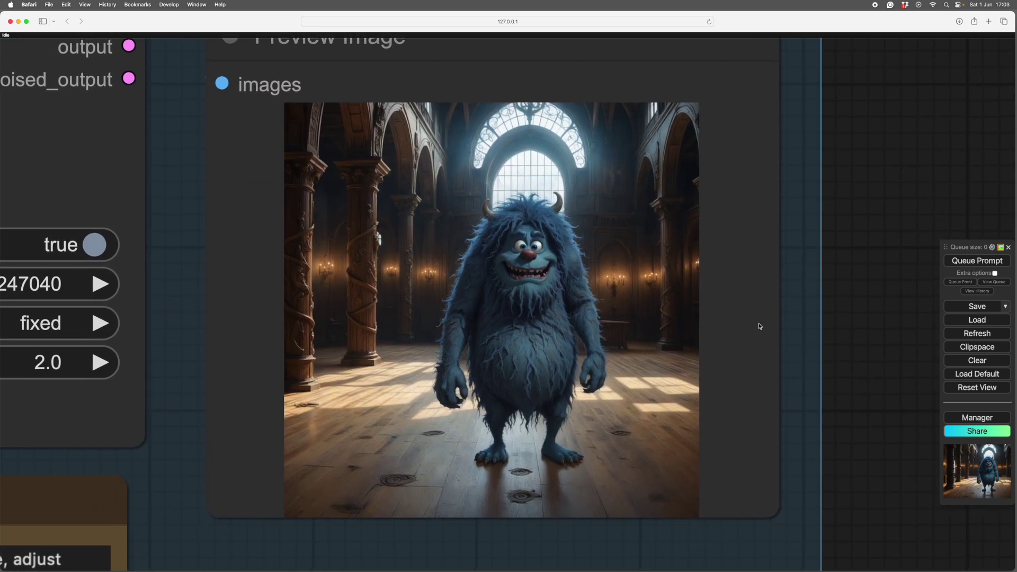
scroll(865, 417, down, 3)
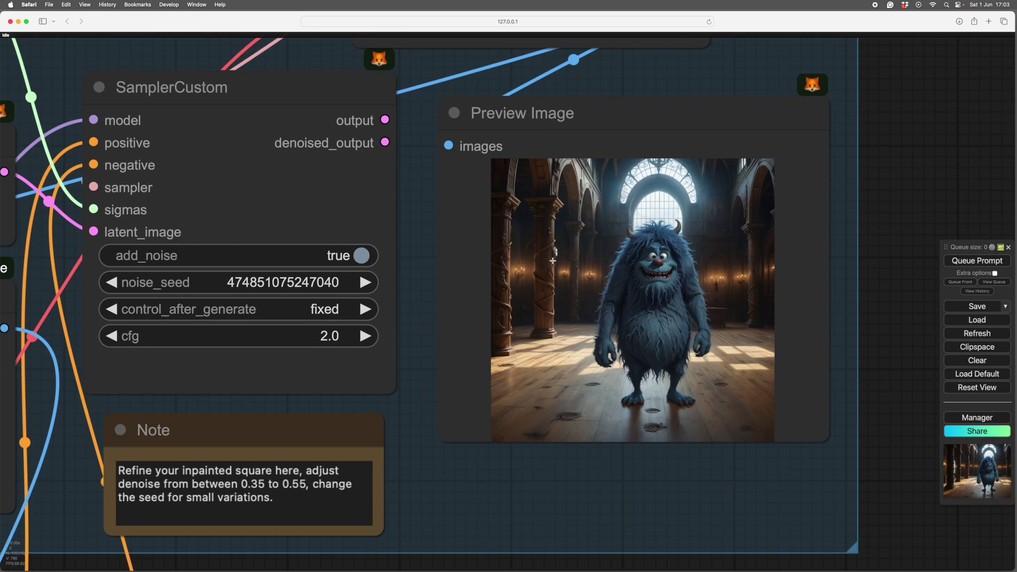
drag(896, 444, 857, 209)
scroll(850, 388, down, 8)
drag(847, 424, 779, 139)
scroll(779, 139, down, 2)
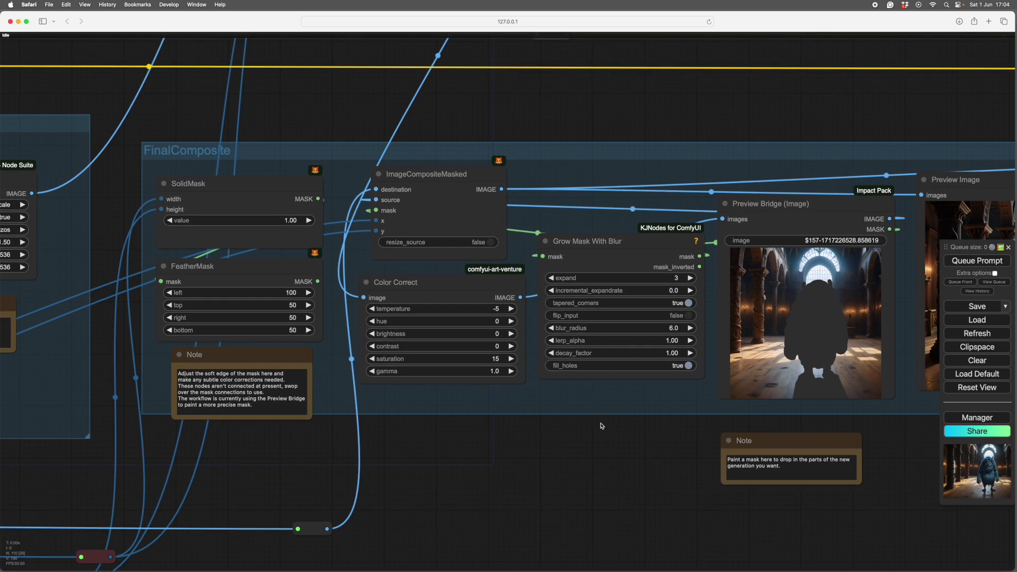
scroll(610, 439, left, 2)
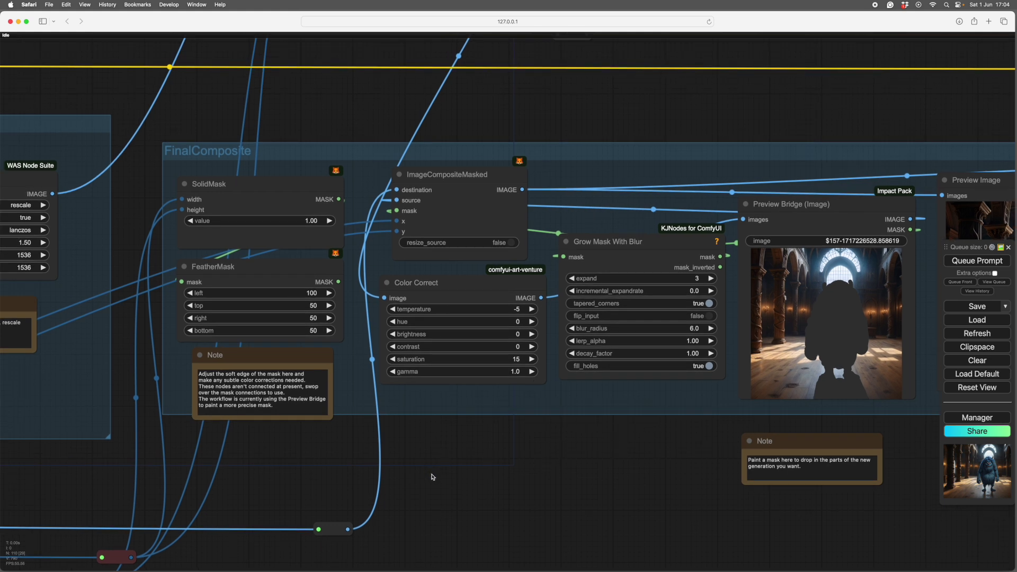
drag(548, 479, 536, 504)
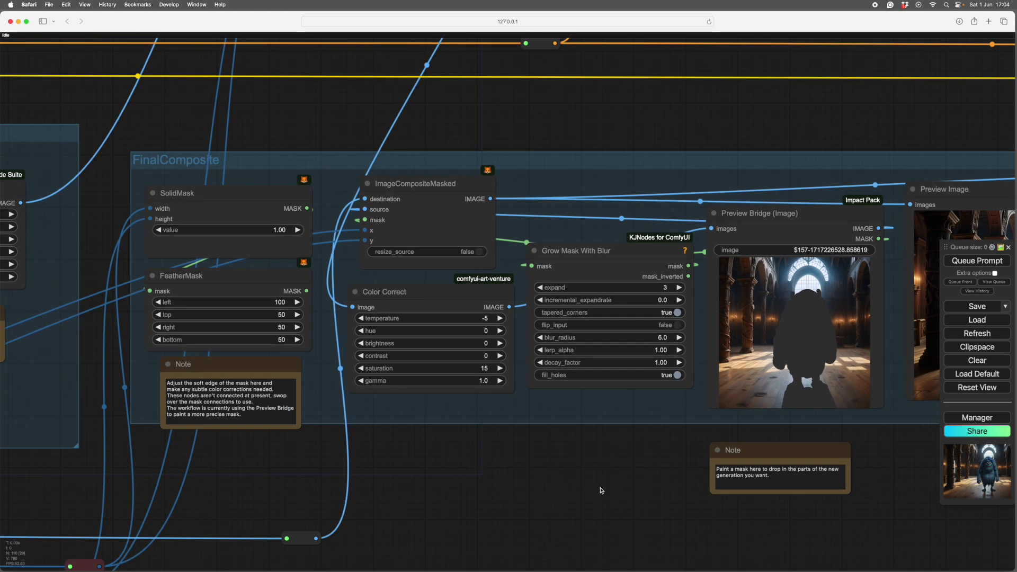
scroll(603, 492, right, 5)
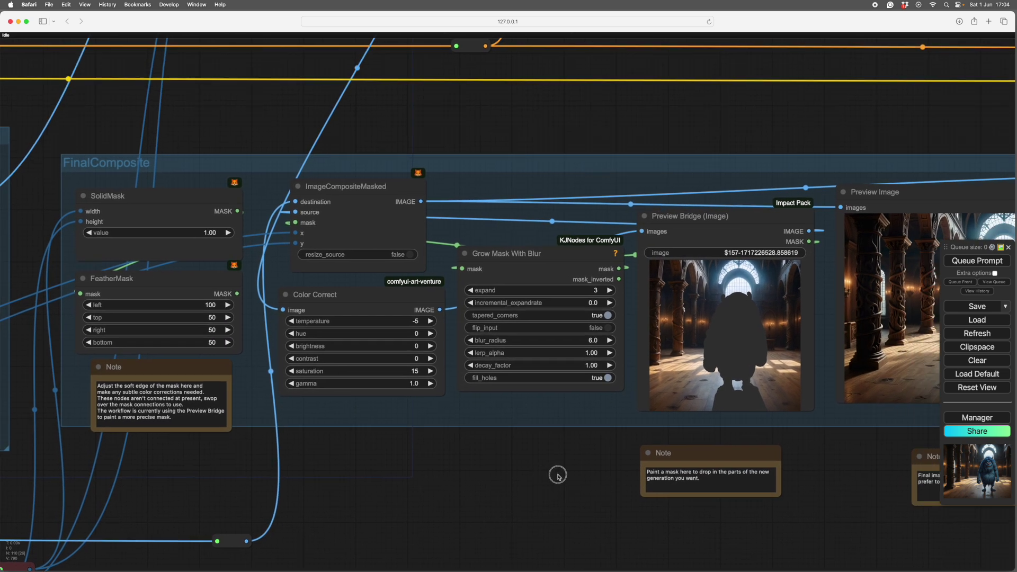
scroll(558, 476, right, 6)
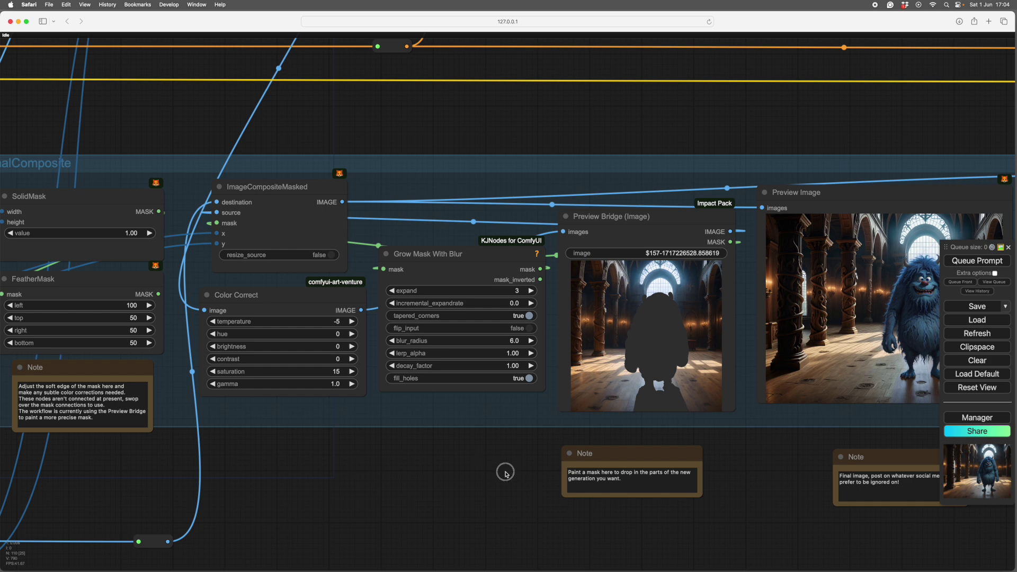
scroll(476, 469, right, 4)
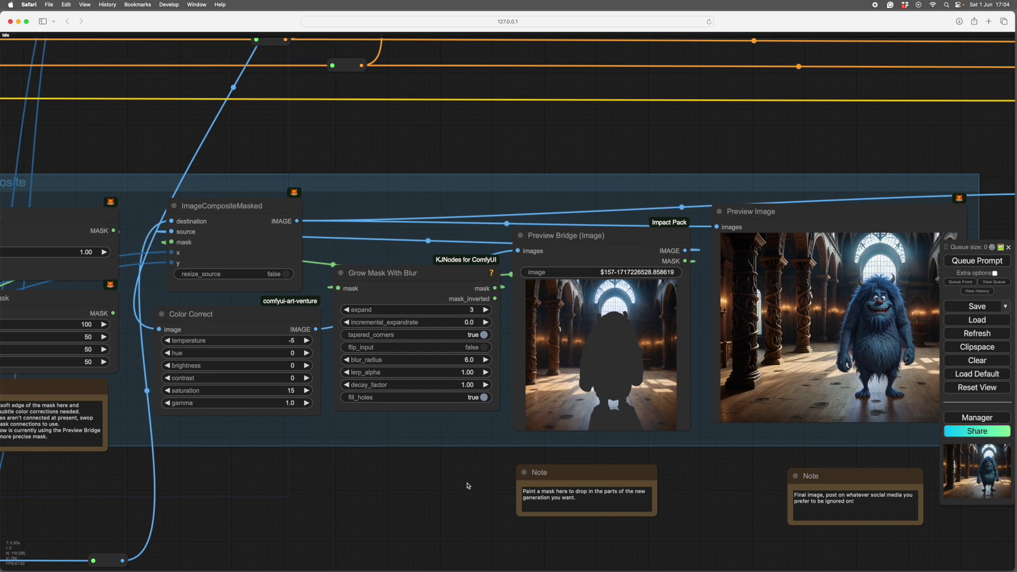
drag(467, 485, 409, 481)
drag(661, 499, 551, 517)
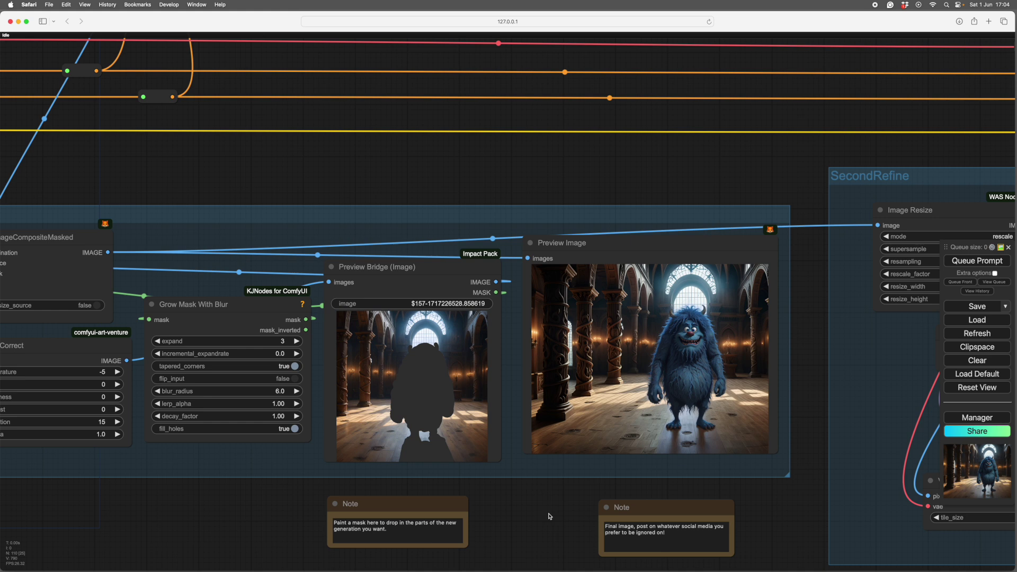
drag(551, 517, 532, 504)
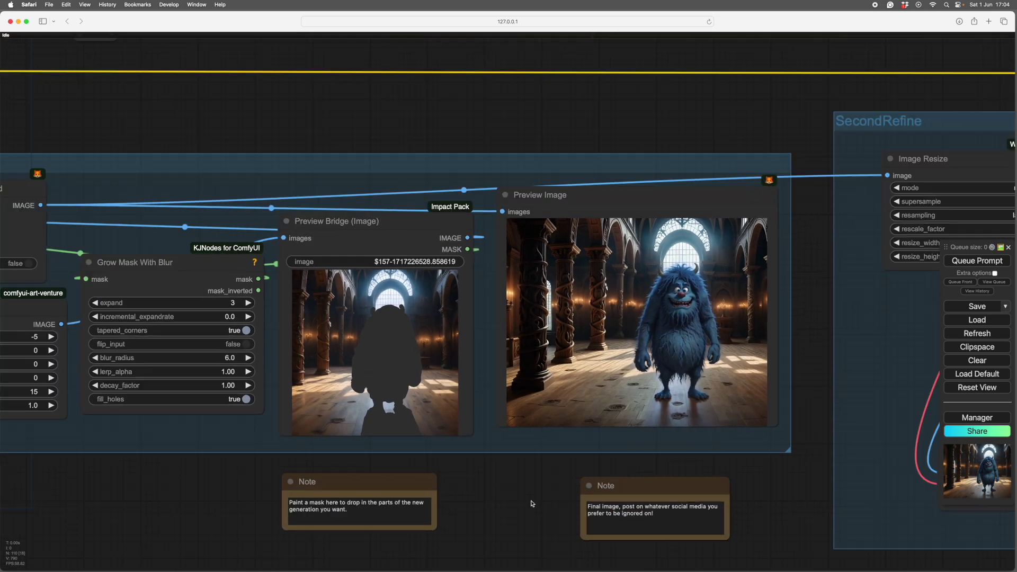
drag(532, 503, 519, 514)
scroll(517, 508, up, 3)
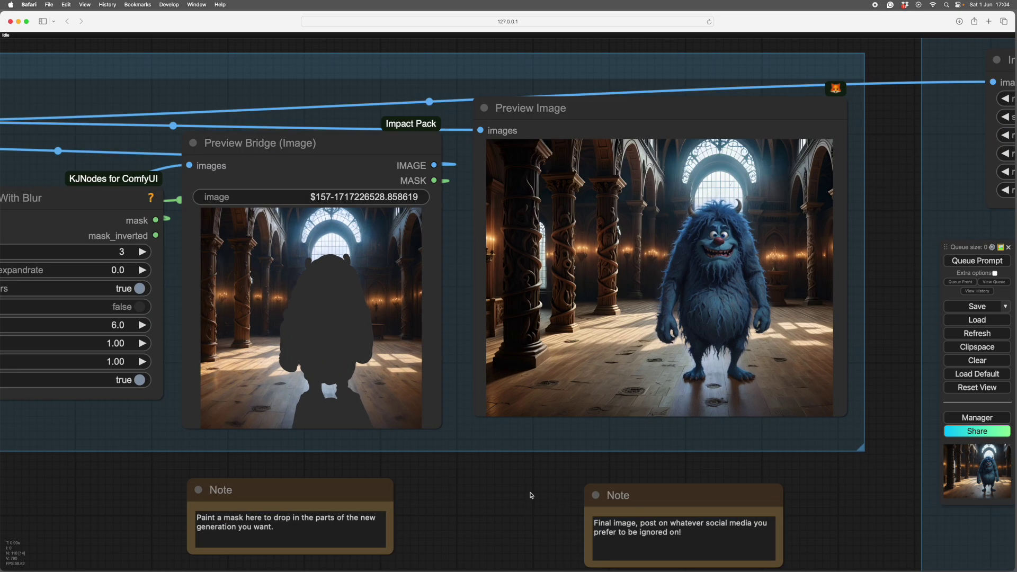
scroll(516, 503, down, 5)
scroll(513, 508, up, 3)
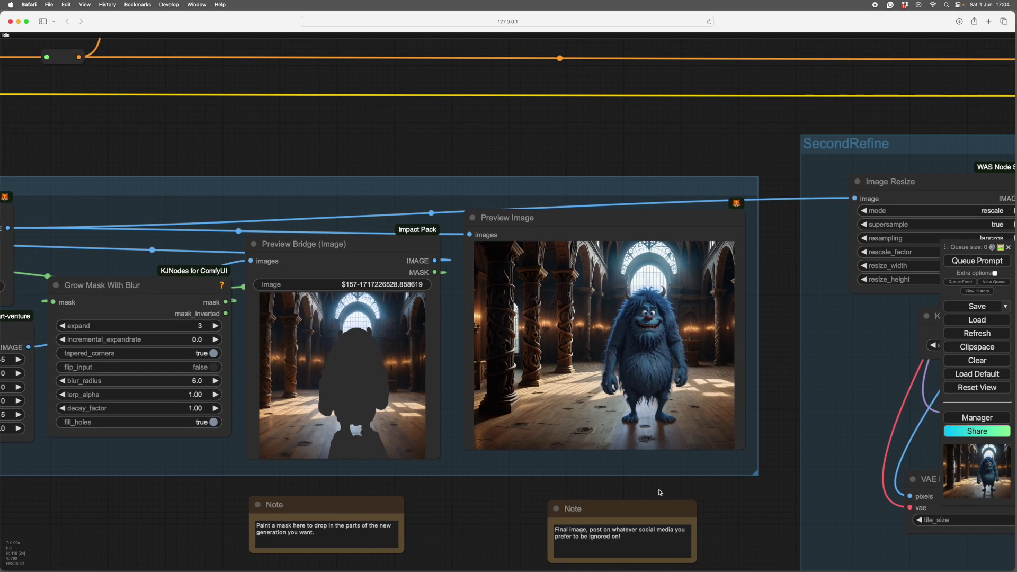
scroll(715, 514, right, 2)
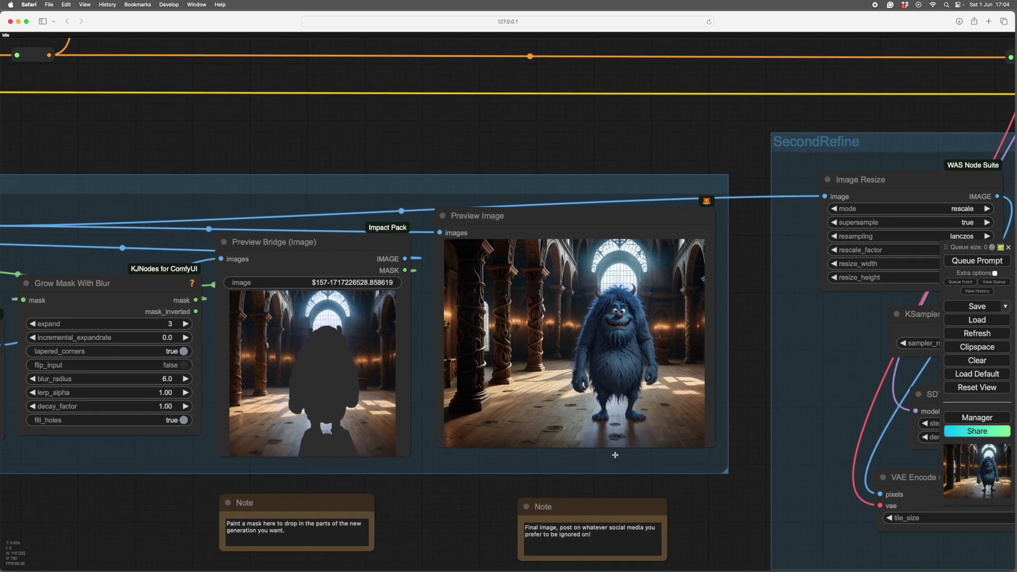
scroll(467, 505, down, 1)
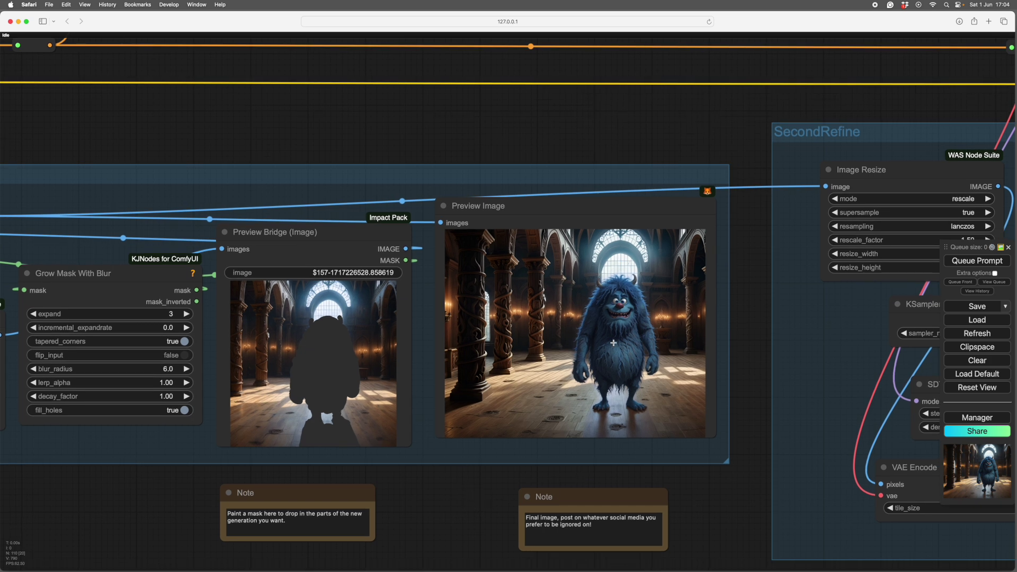
scroll(745, 387, up, 1)
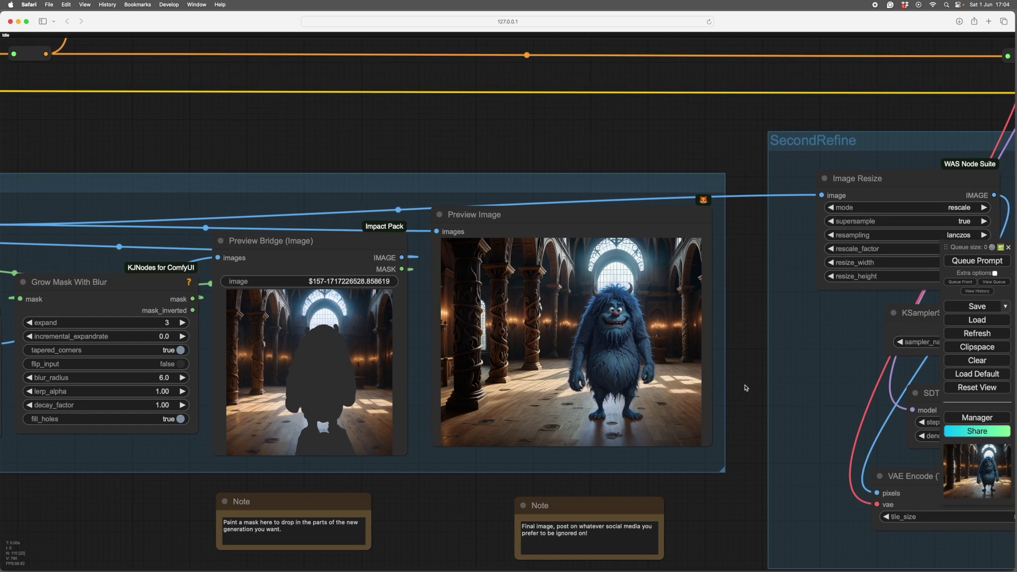
scroll(745, 388, up, 3)
scroll(699, 526, down, 3)
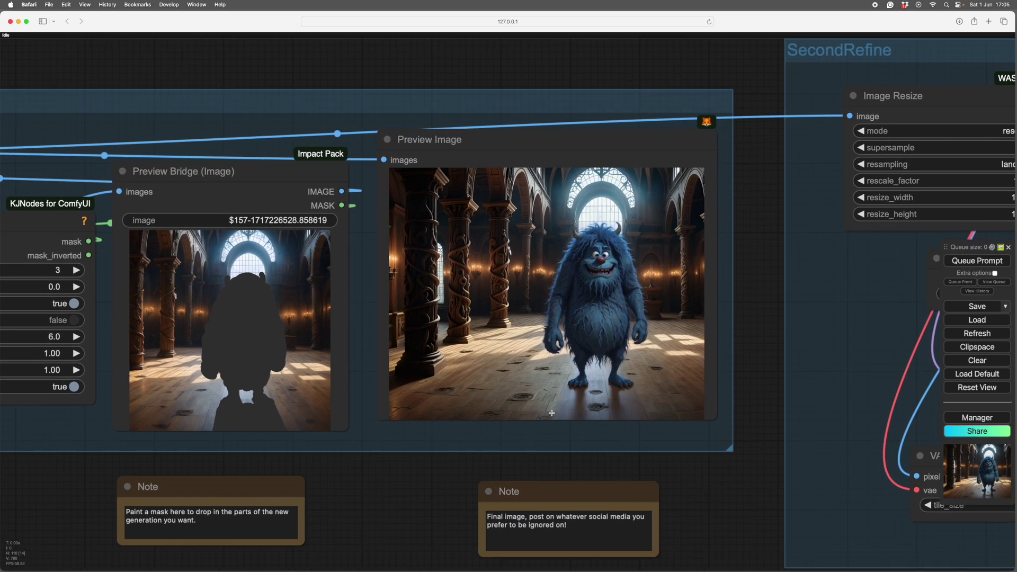
scroll(552, 413, up, 5)
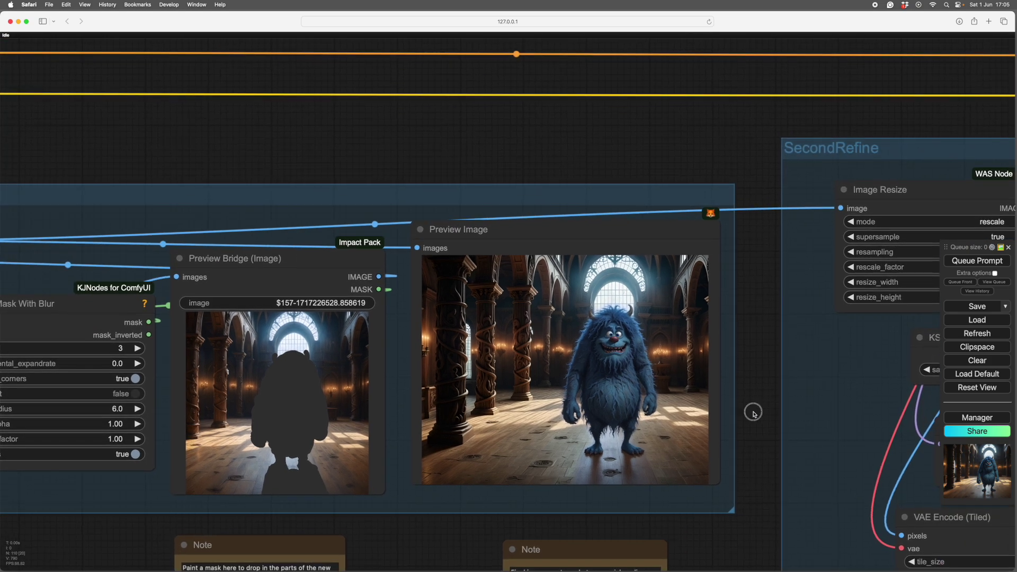
scroll(711, 398, up, 5)
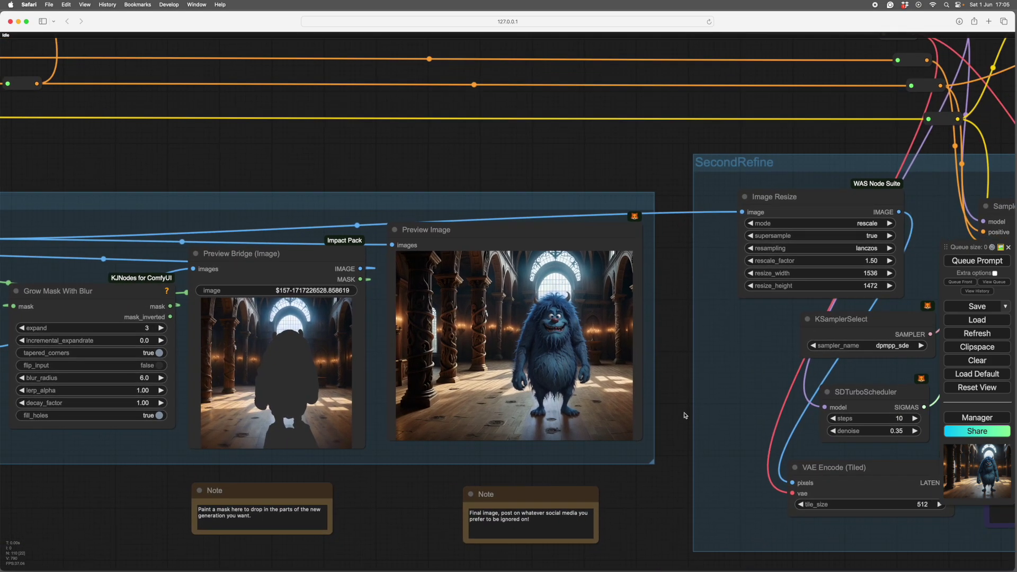
drag(687, 417, 445, 351)
drag(736, 510, 438, 535)
scroll(588, 521, down, 1)
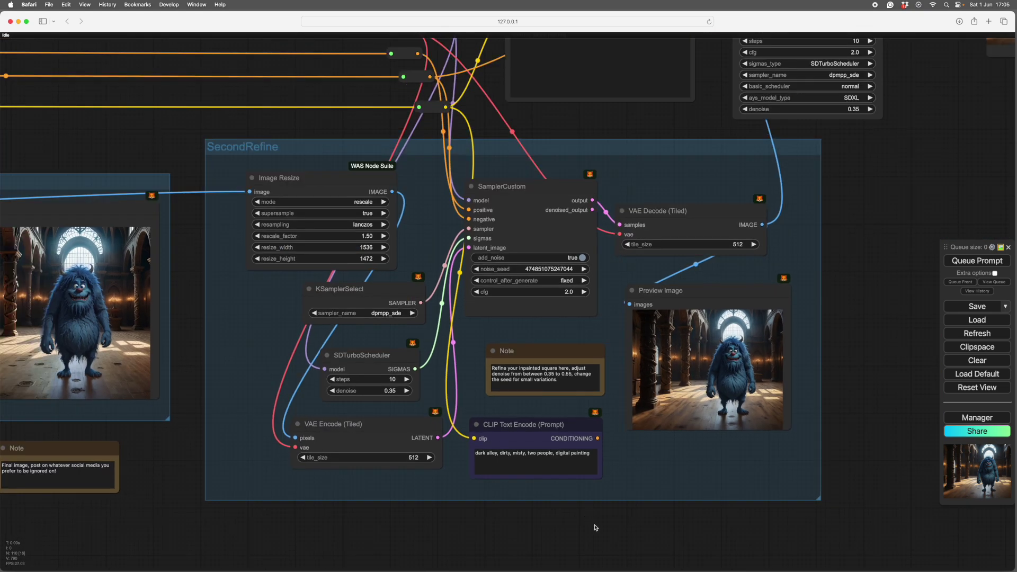
scroll(595, 526, down, 2)
scroll(609, 525, down, 2)
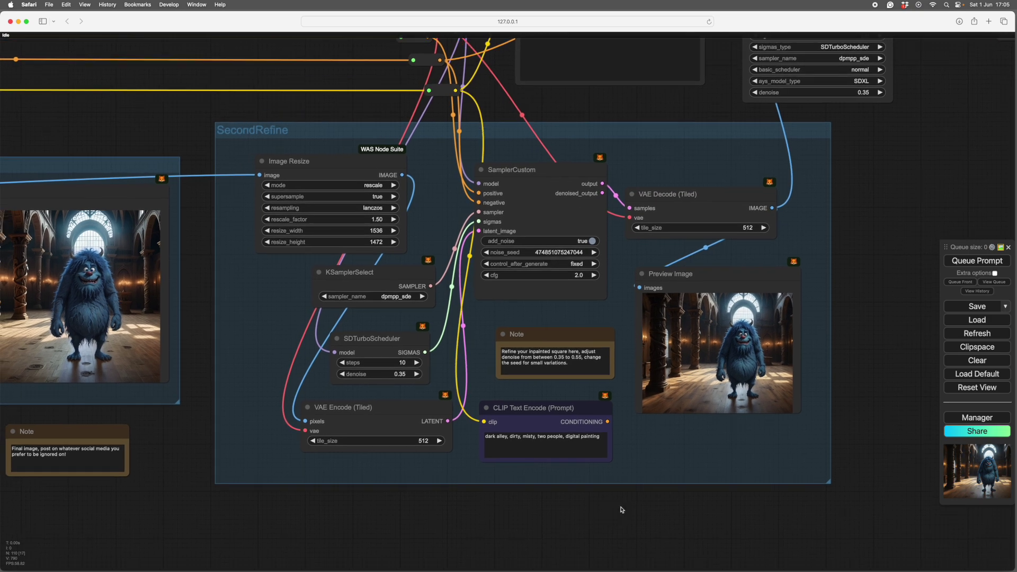
drag(613, 524, 625, 527)
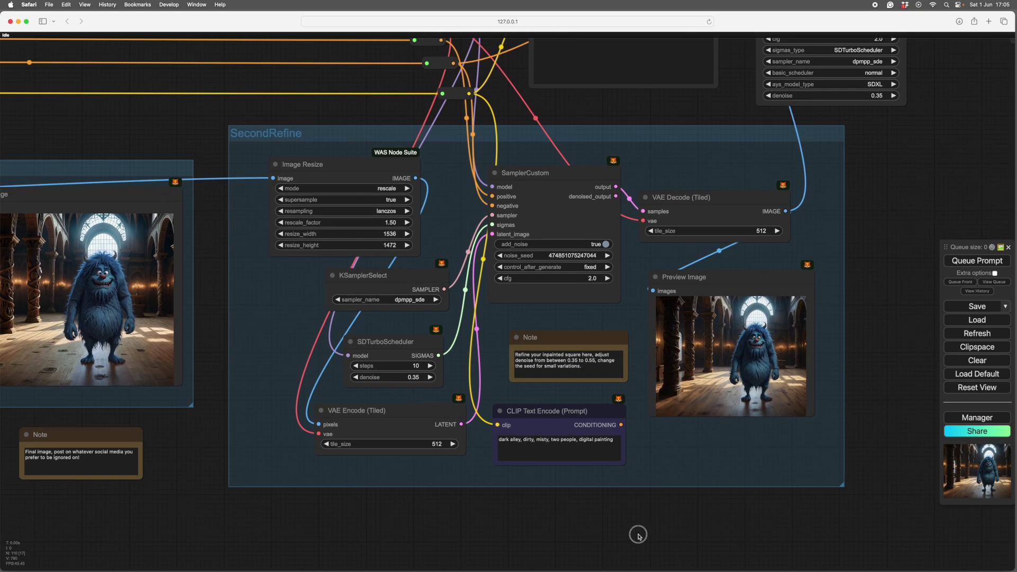
scroll(639, 536, up, 3)
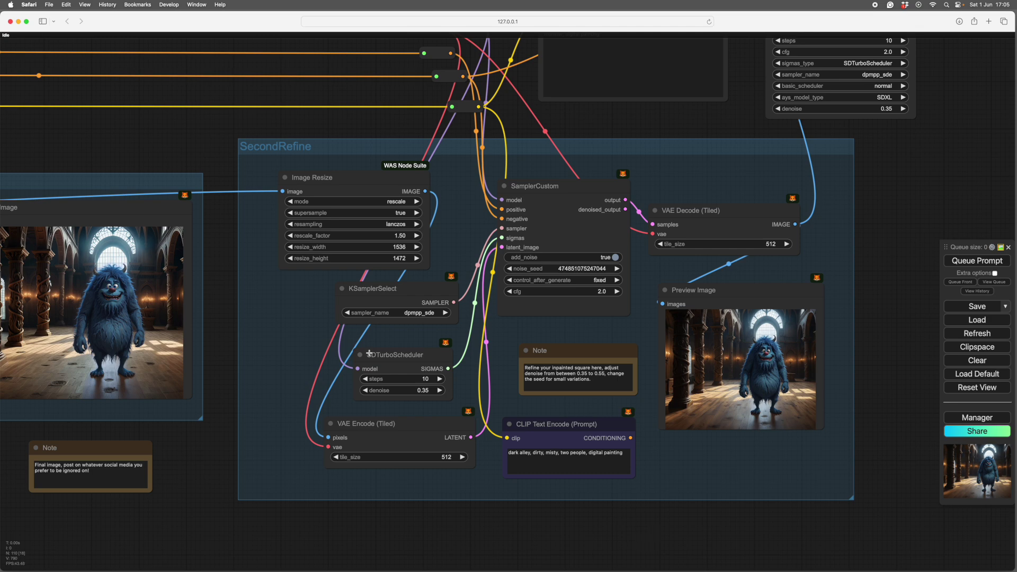
scroll(262, 314, up, 2)
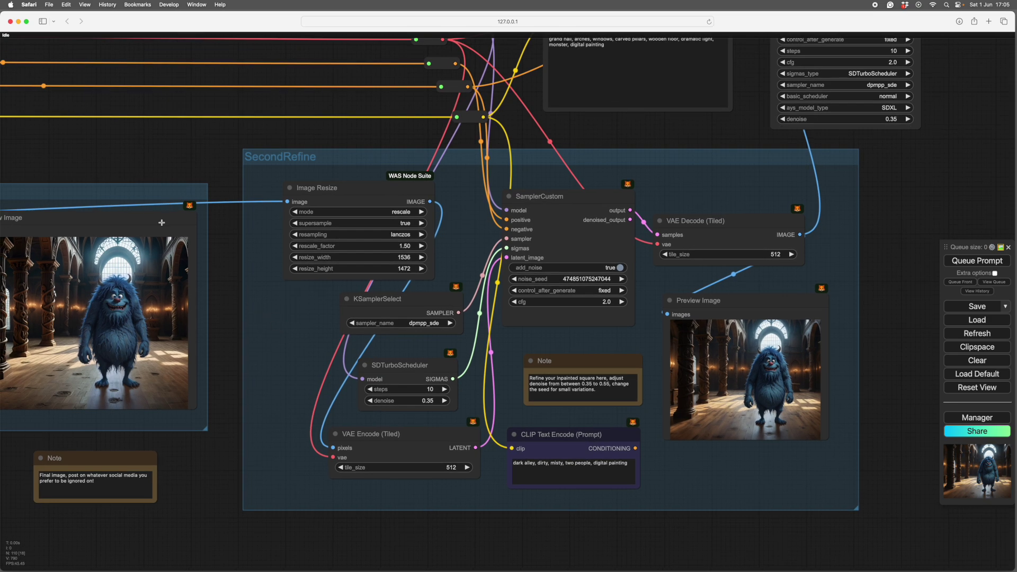
drag(295, 323, 276, 350)
scroll(465, 268, right, 5)
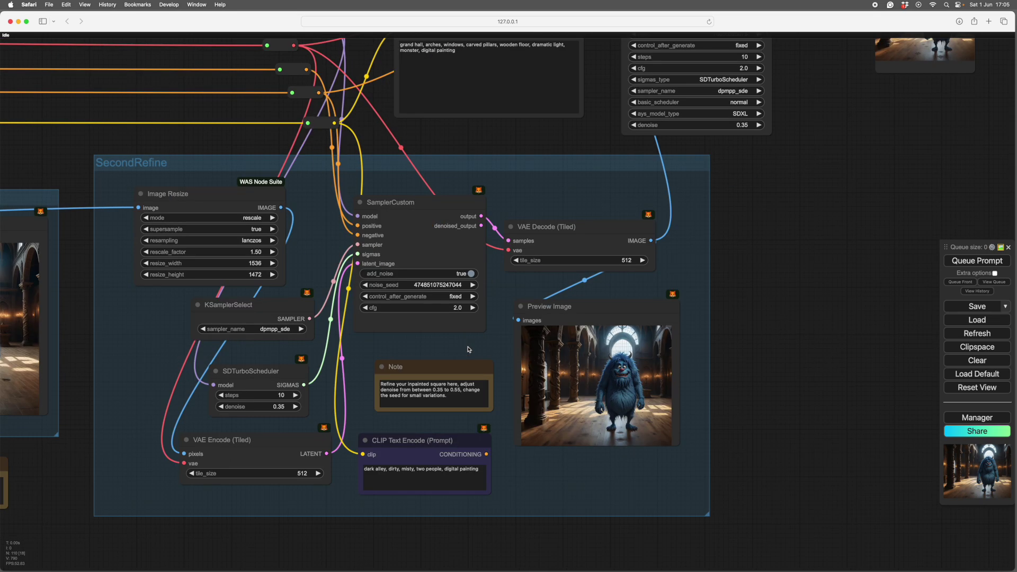
scroll(461, 343, left, 9)
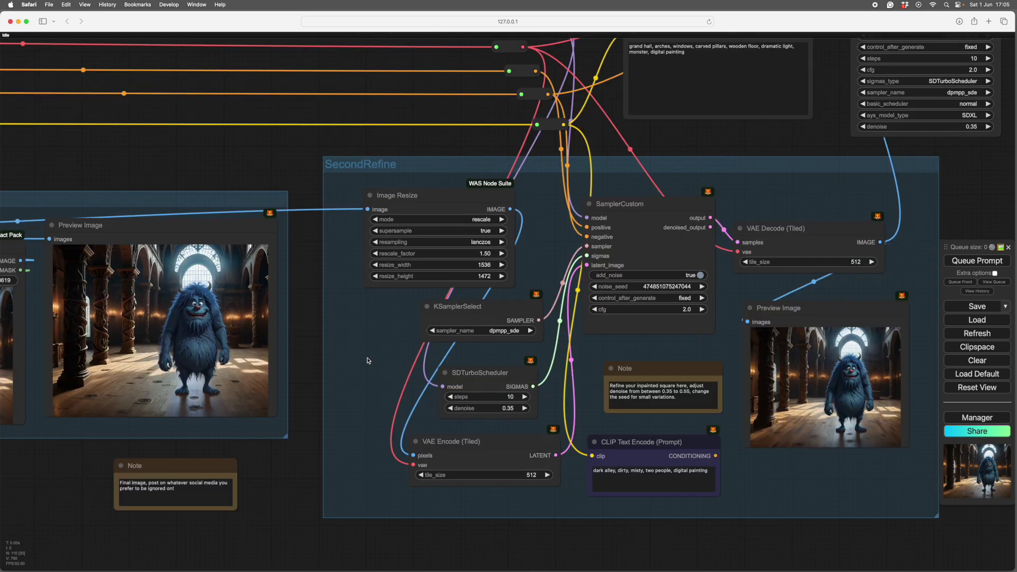
drag(368, 360, 767, 352)
drag(482, 503, 493, 466)
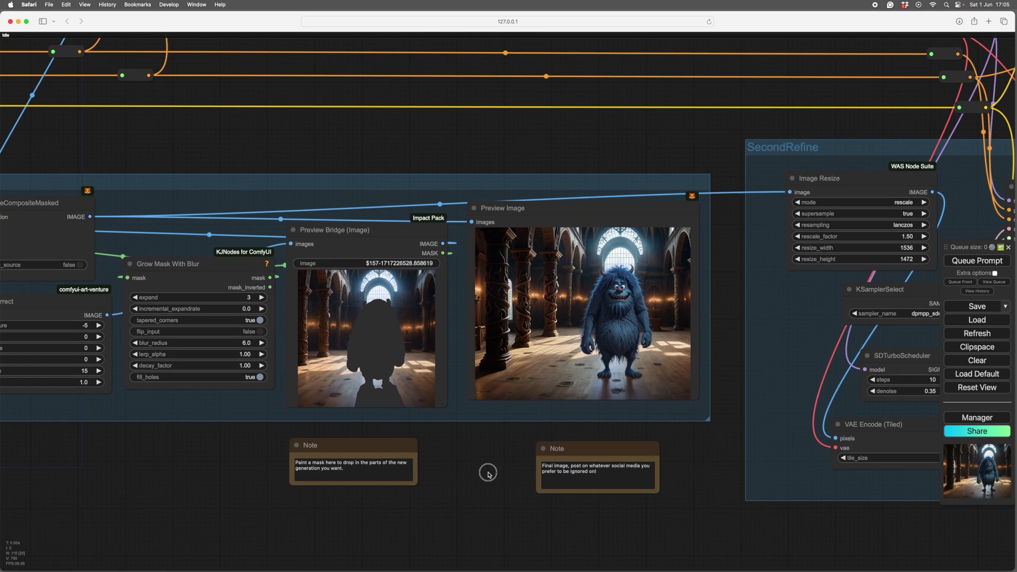
scroll(371, 400, up, 5)
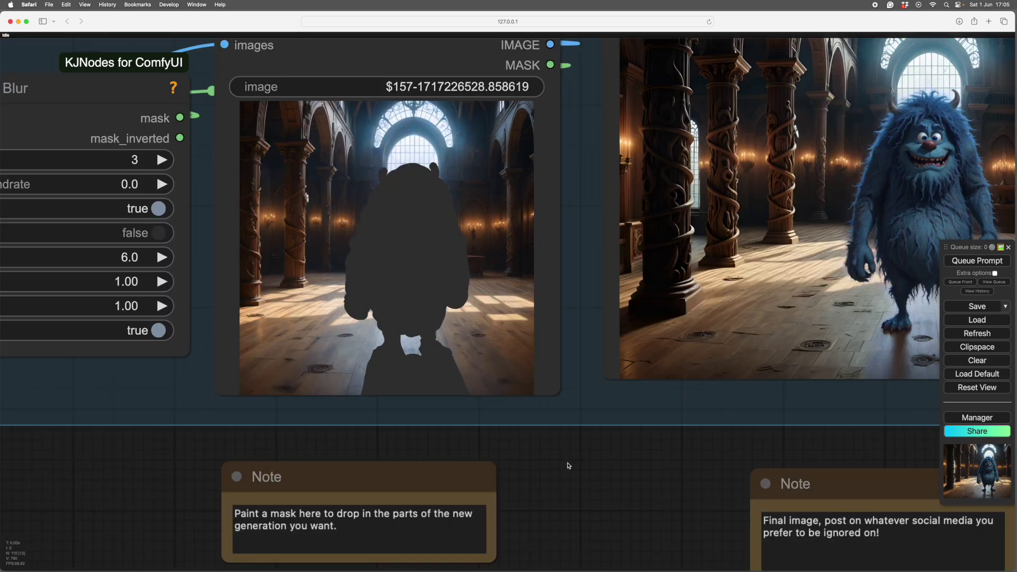
scroll(575, 474, left, 2)
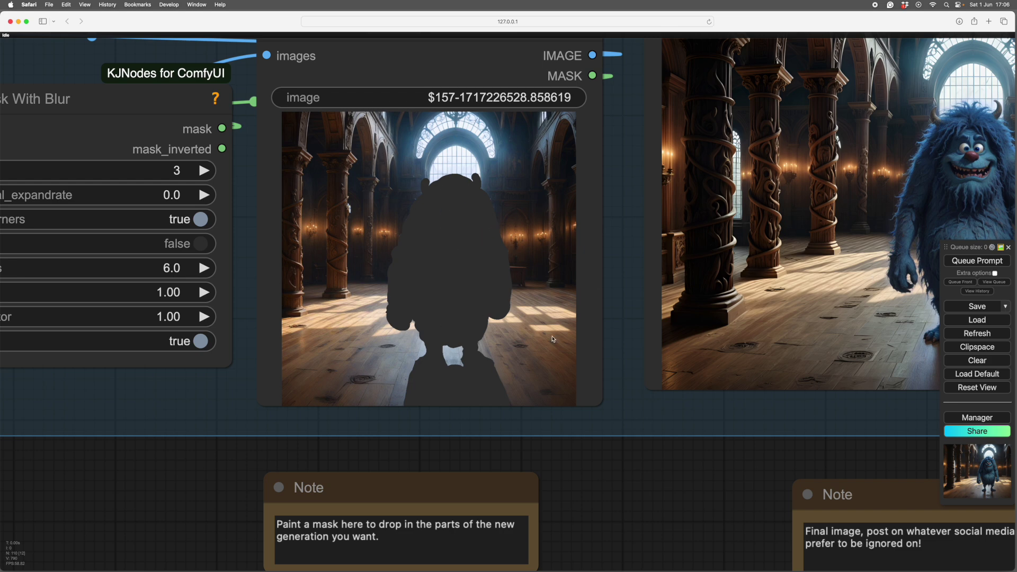
scroll(284, 462, left, 2)
scroll(289, 465, left, 15)
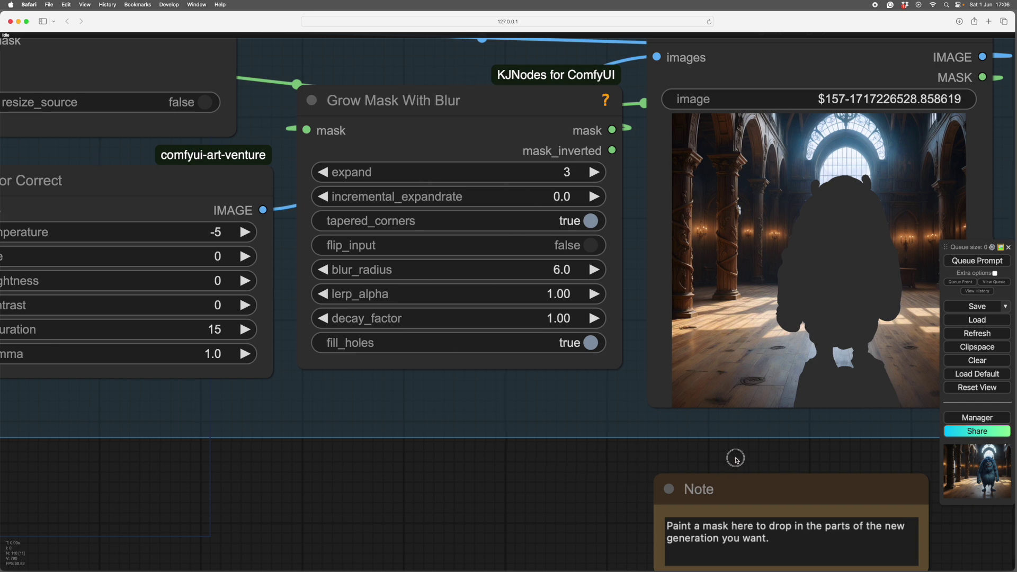
scroll(689, 458, right, 4)
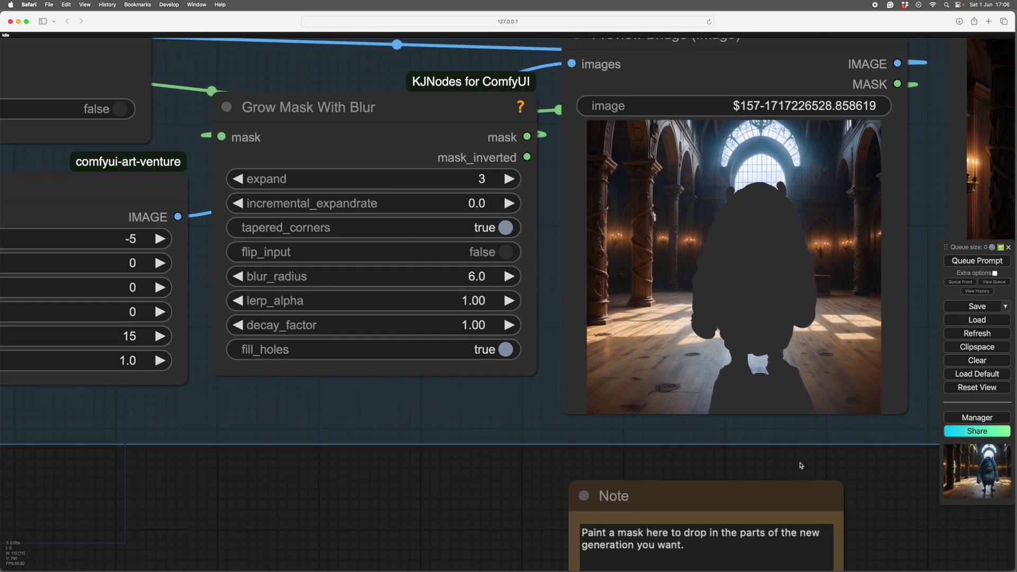
scroll(803, 466, right, 6)
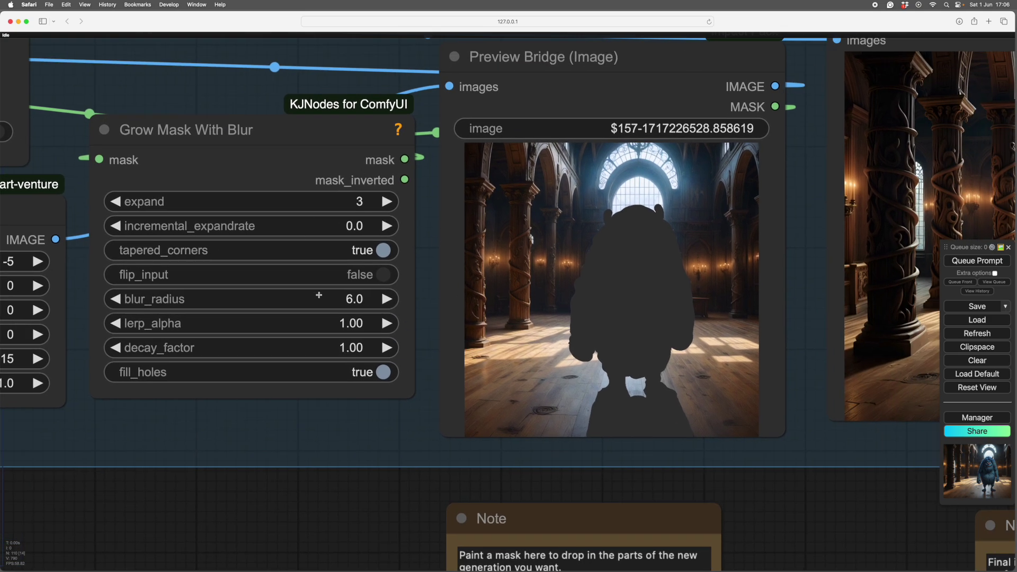
scroll(813, 511, right, 10)
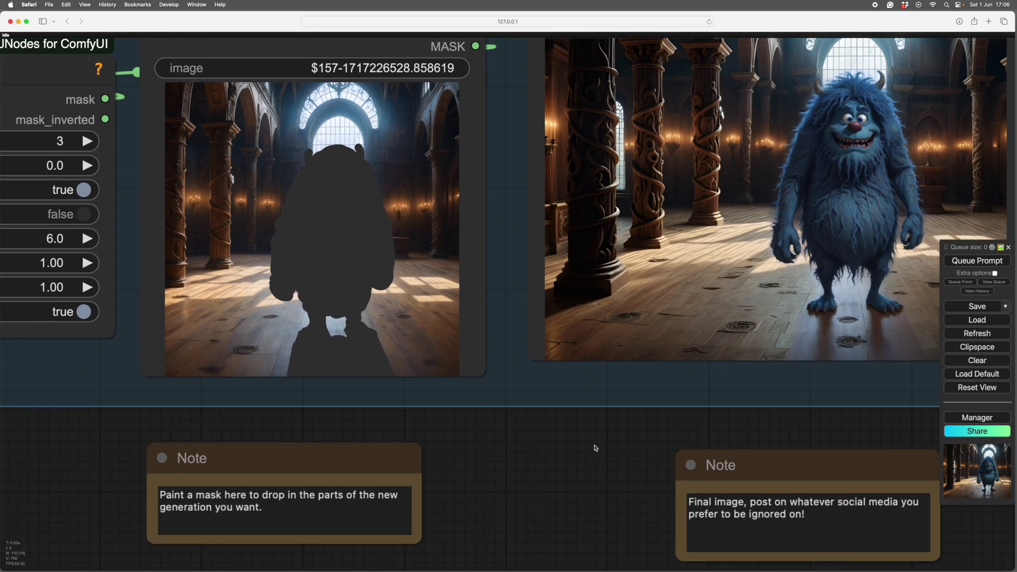
scroll(606, 447, up, 3)
scroll(777, 356, up, 3)
scroll(795, 472, up, 2)
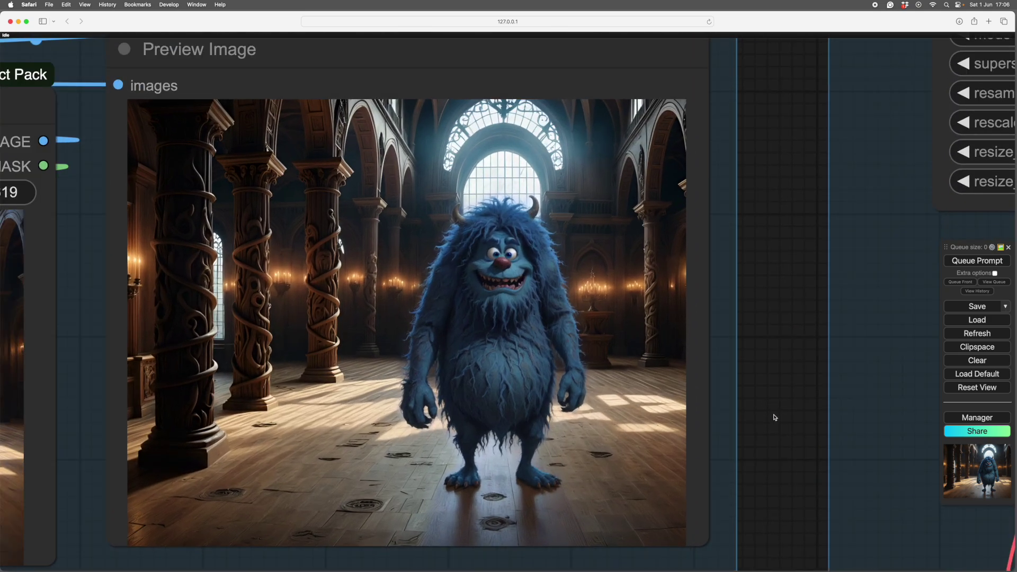
scroll(774, 419, down, 2)
scroll(772, 404, up, 2)
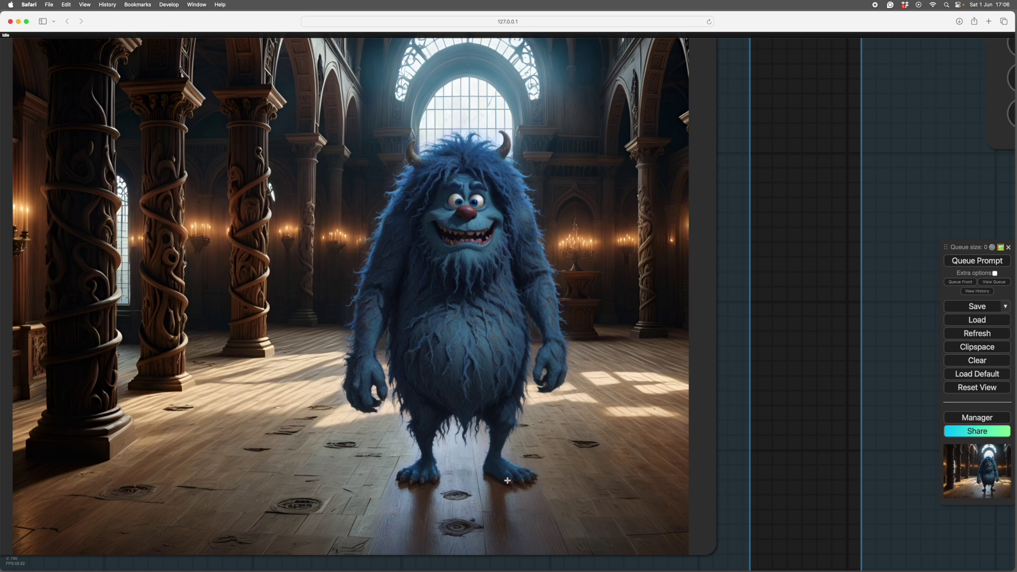
scroll(501, 519, down, 2)
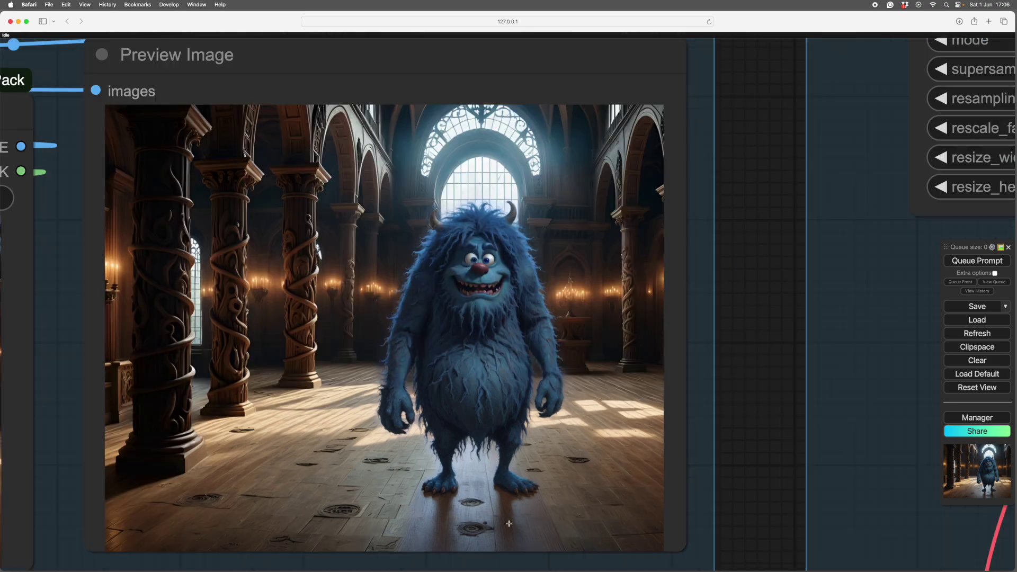
drag(747, 474, 803, 334)
drag(473, 497, 647, 486)
drag(186, 485, 589, 482)
drag(361, 478, 139, 451)
drag(468, 511, 236, 517)
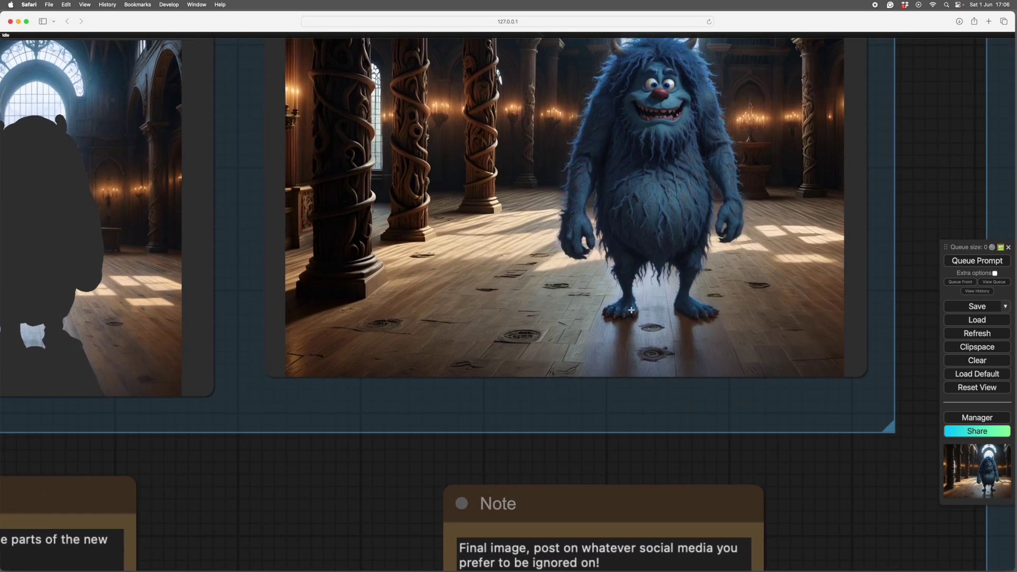
drag(524, 463, 606, 476)
scroll(606, 477, left, 15)
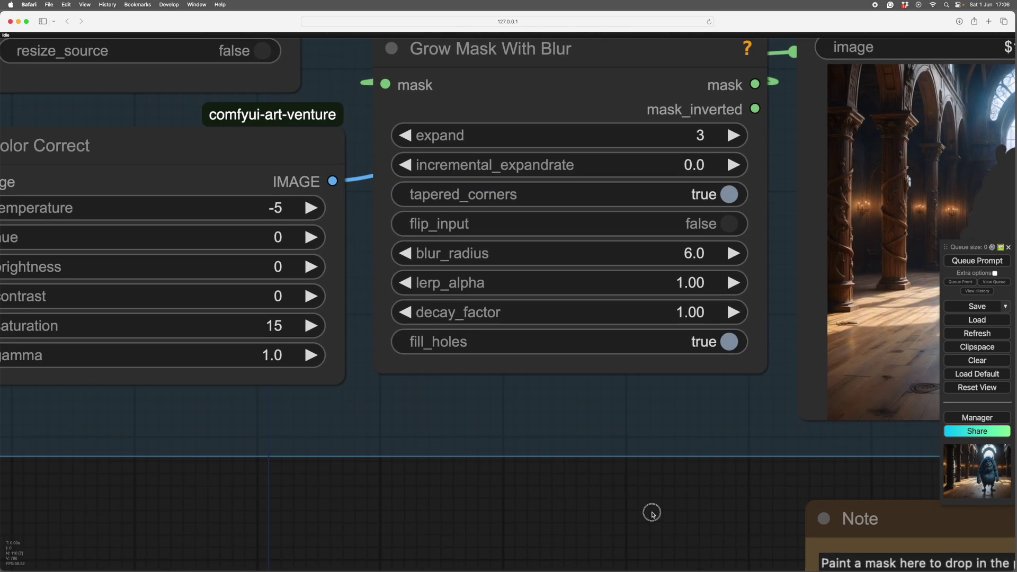
scroll(644, 512, left, 5)
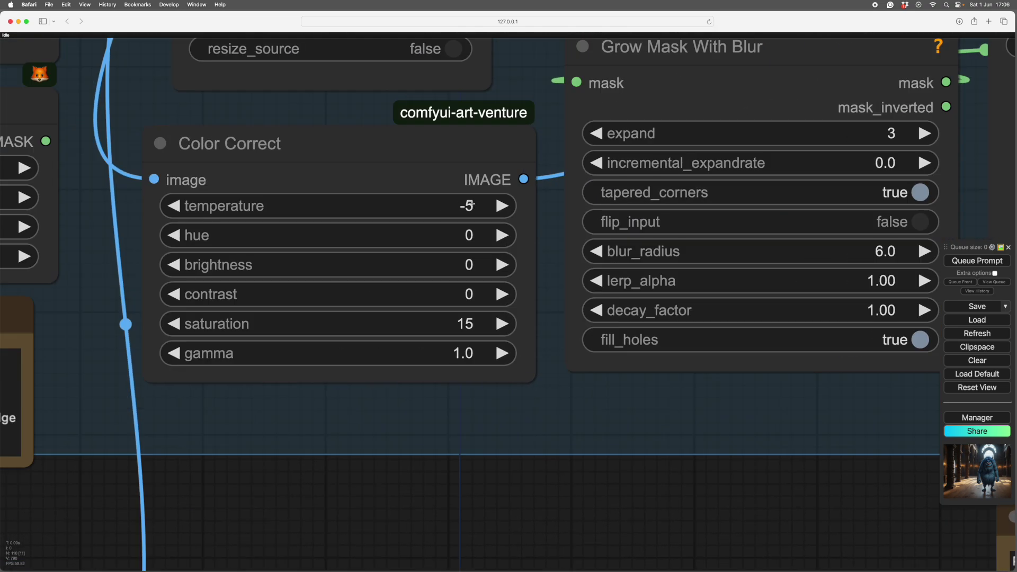
scroll(695, 520, right, 12)
scroll(660, 447, right, 3)
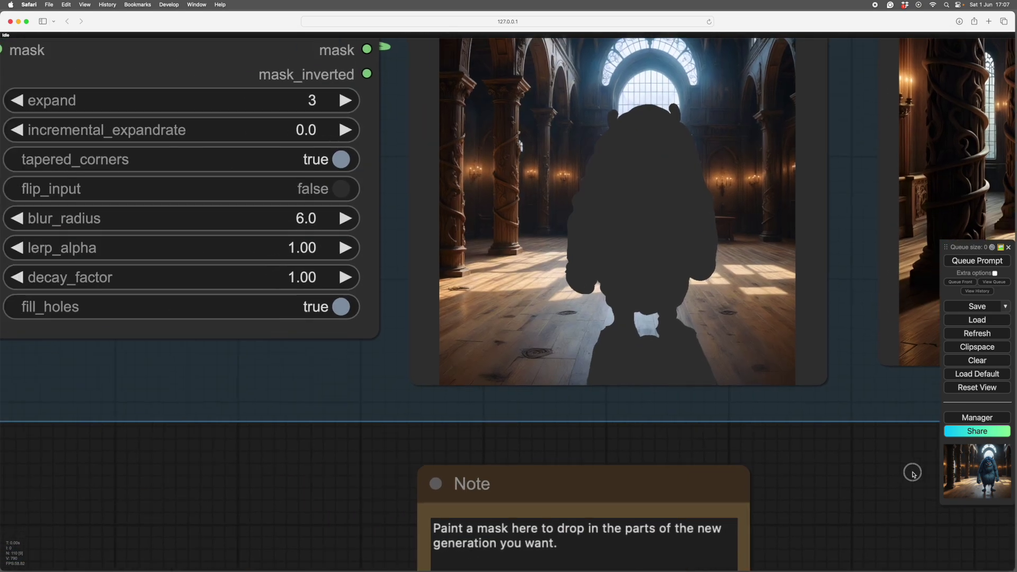
drag(913, 472, 958, 458)
drag(402, 500, 769, 502)
drag(696, 497, 290, 465)
scroll(735, 461, right, 14)
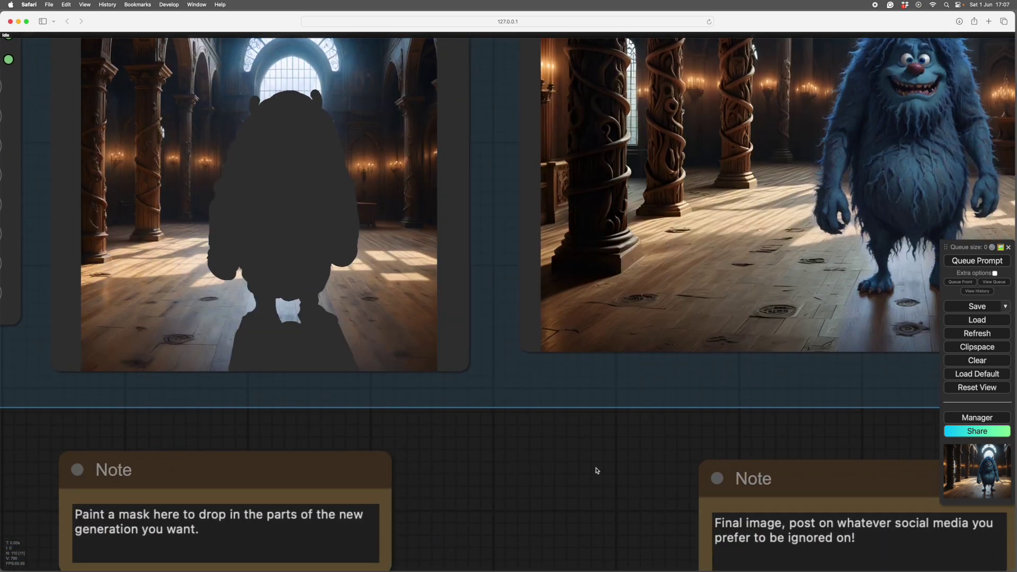
scroll(567, 454, down, 10)
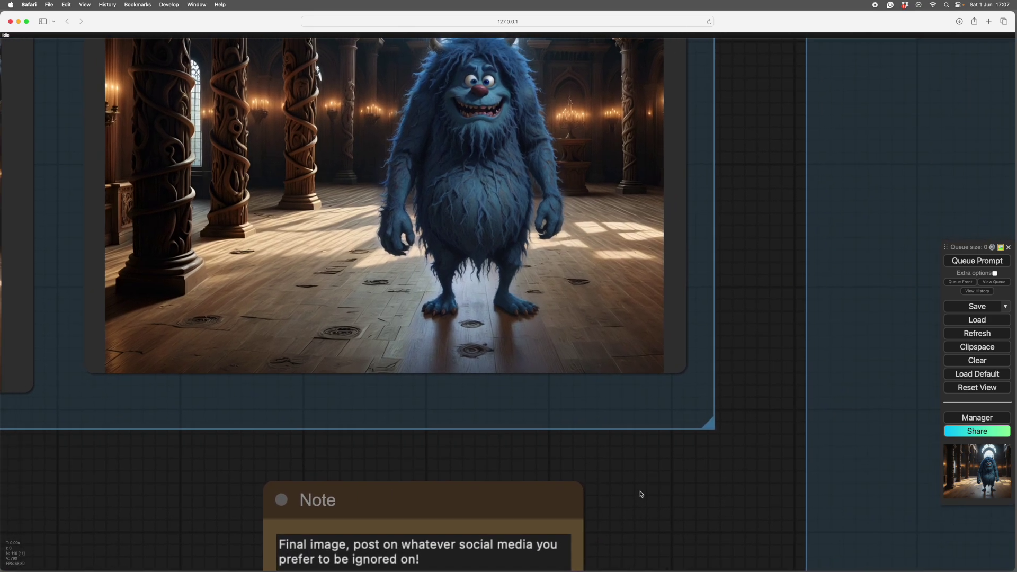
scroll(695, 487, down, 4)
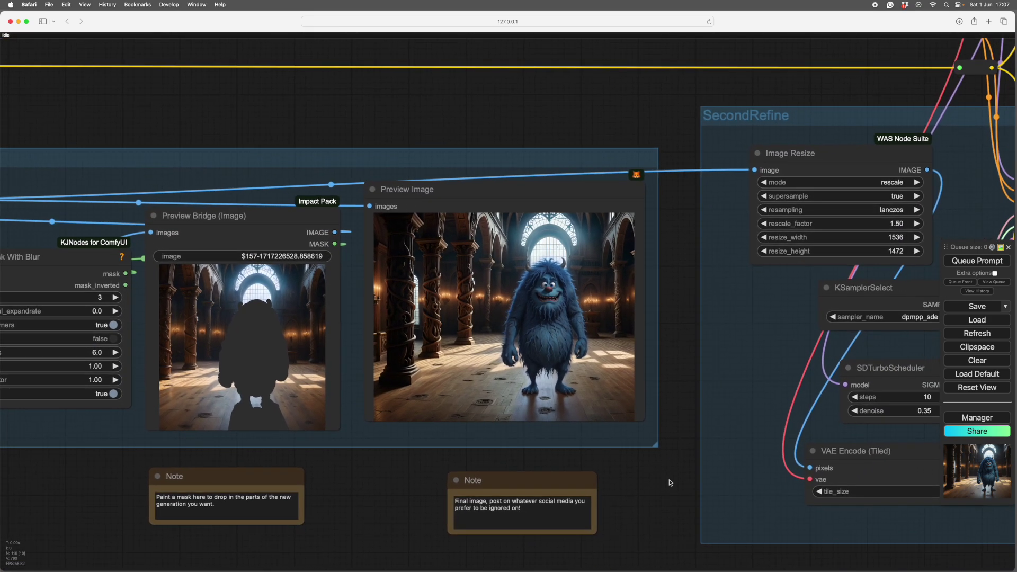
drag(669, 463, 451, 457)
scroll(654, 361, down, 10)
drag(658, 491, 496, 483)
scroll(589, 460, up, 5)
drag(631, 456, 585, 508)
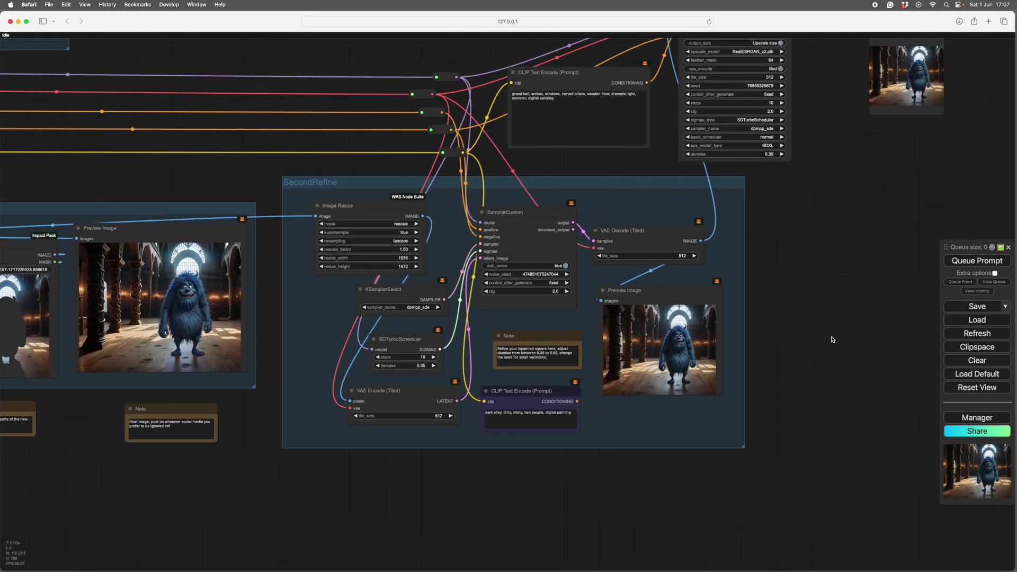
drag(845, 334, 900, 388)
scroll(895, 387, up, 5)
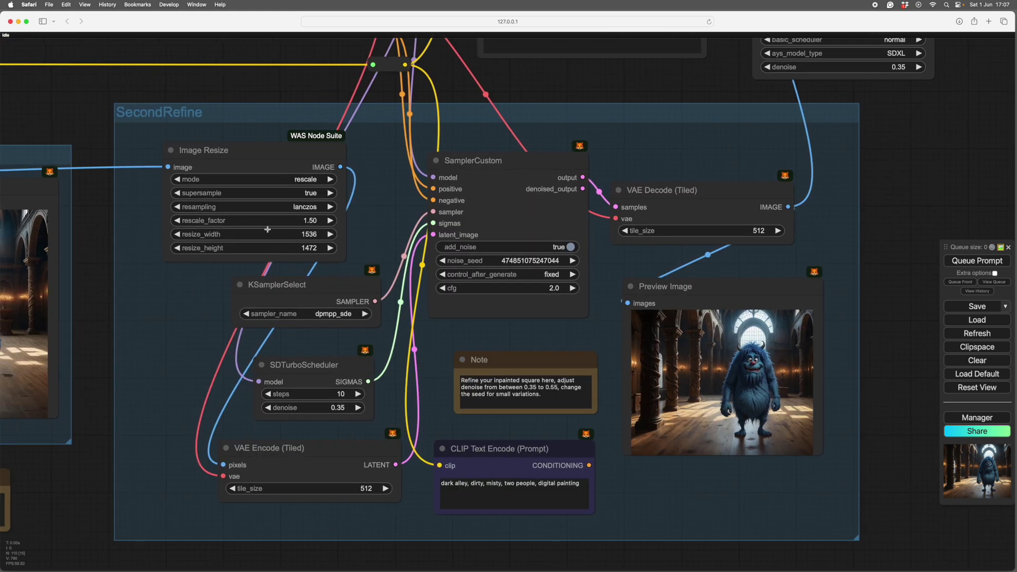
drag(96, 351, 180, 374)
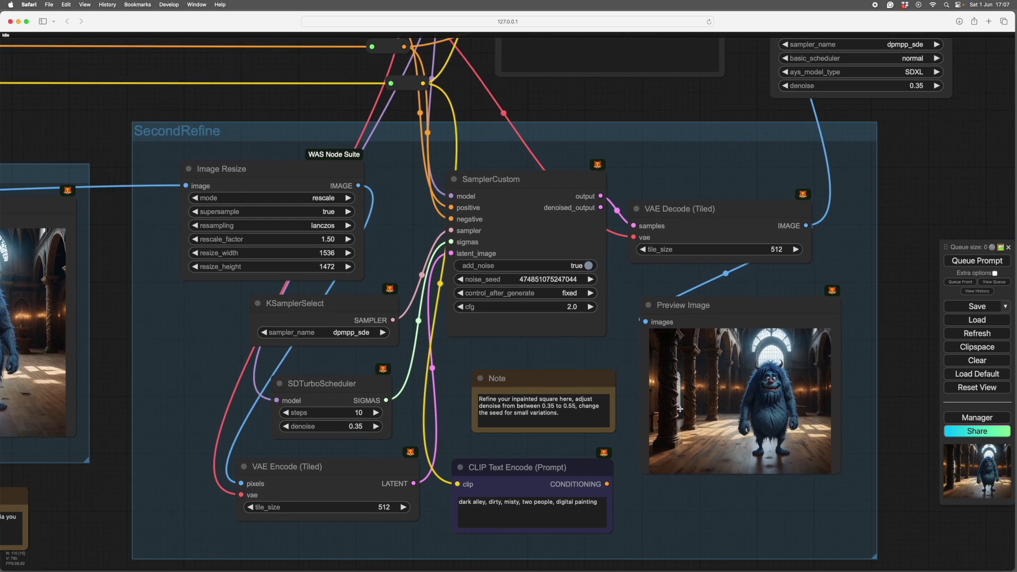
drag(565, 358, 543, 368)
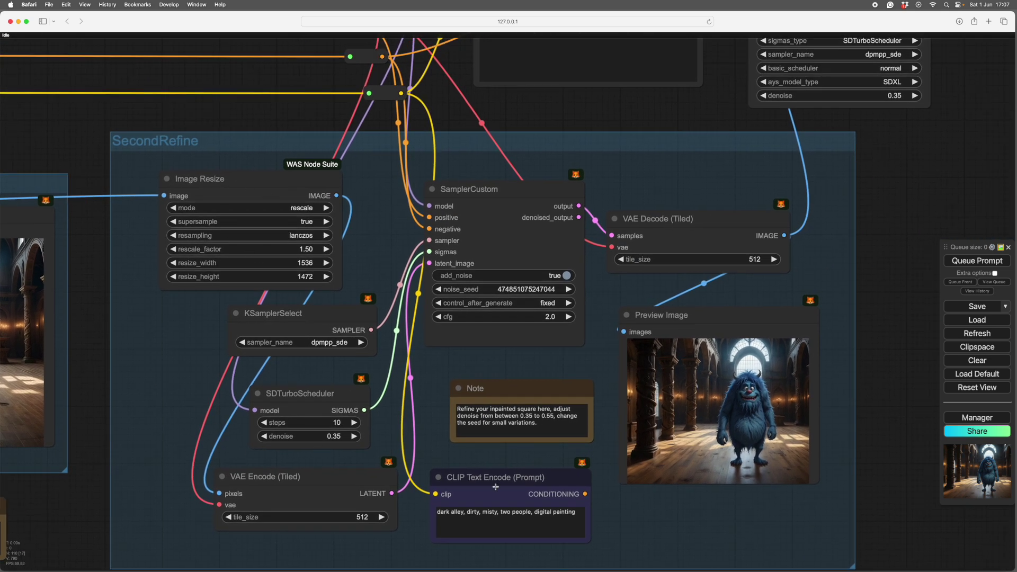
scroll(681, 528, up, 10)
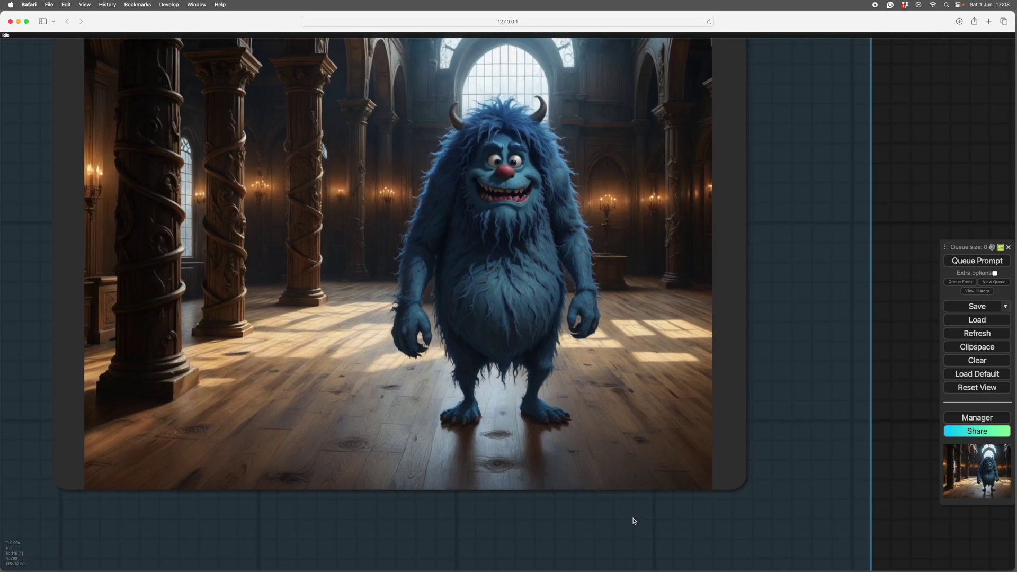
scroll(634, 522, down, 2)
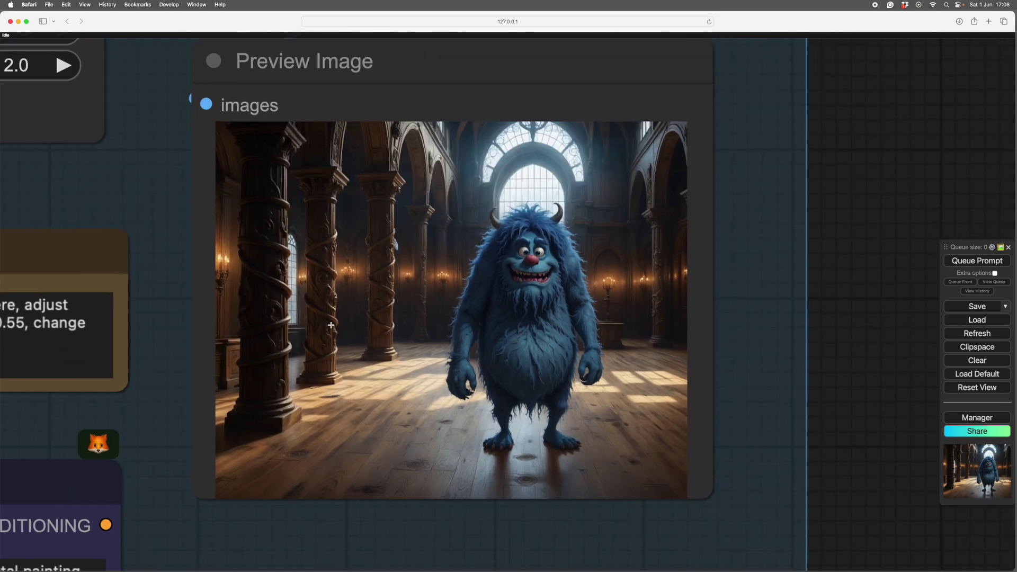
scroll(369, 217, down, 2)
scroll(847, 370, up, 10)
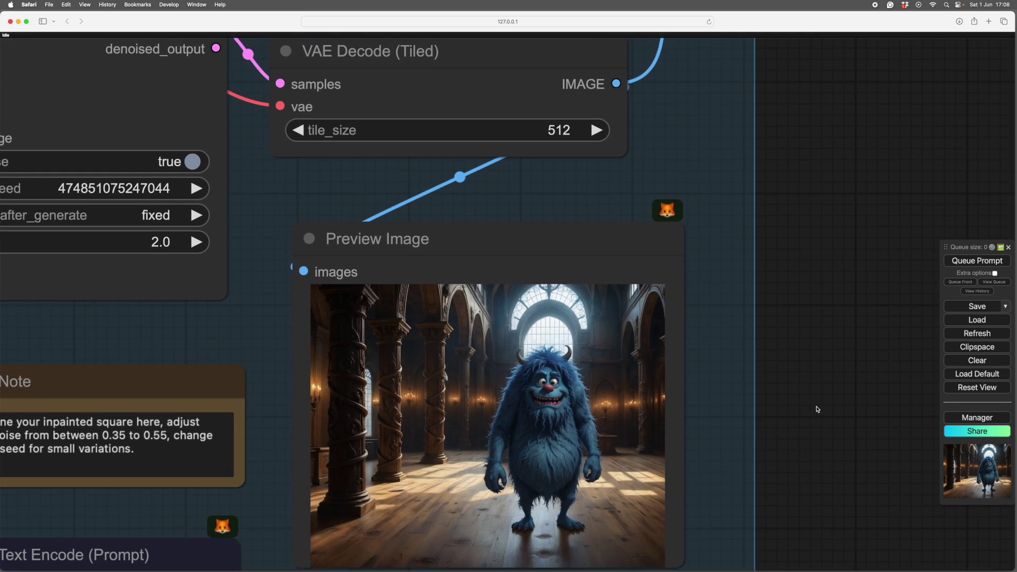
Shift the Large Refiner - McBoaty v2 node slightly right, keeping its inputs connected
scroll(758, 392, up, 5)
scroll(758, 392, left, 5)
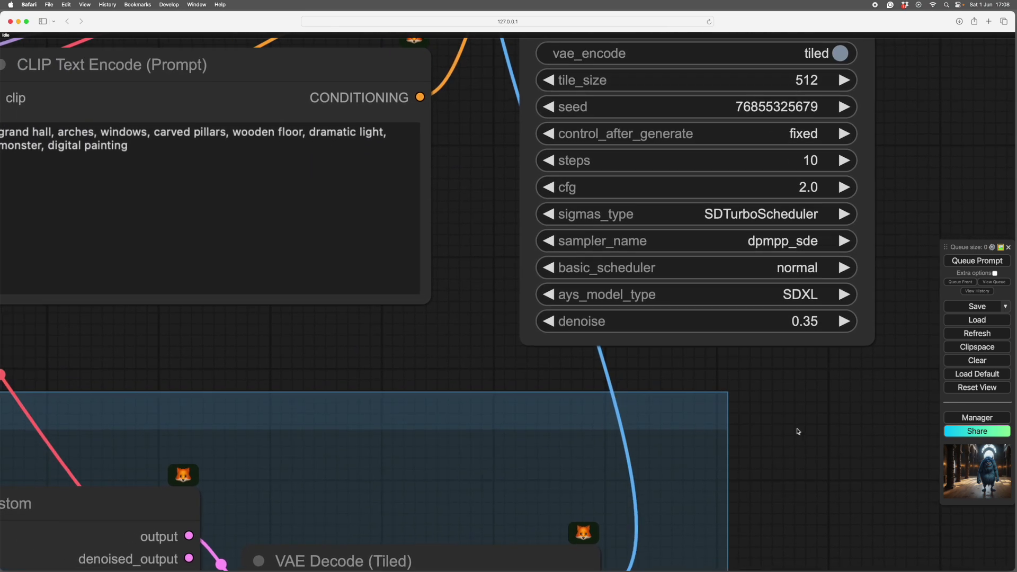
scroll(812, 428, up, 10)
scroll(812, 428, right, 6)
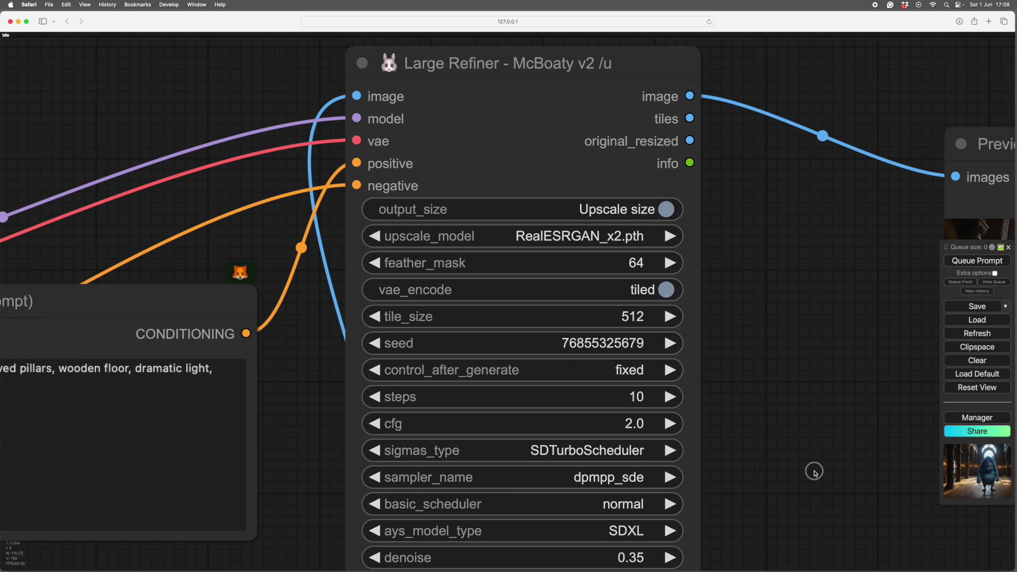
drag(522, 66, 538, 68)
scroll(773, 272, left, 15)
scroll(773, 272, down, 4)
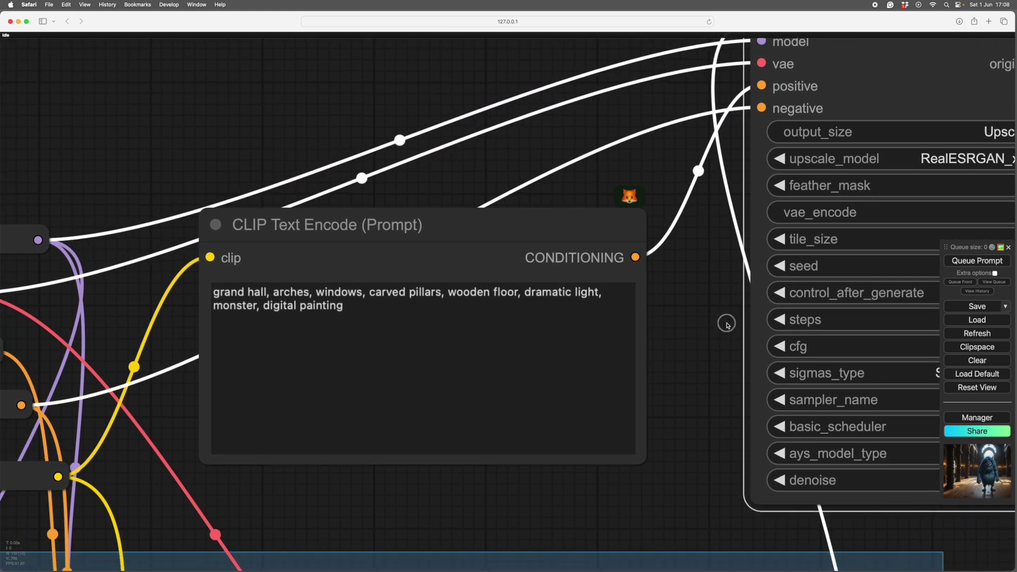
scroll(733, 321, left, 2)
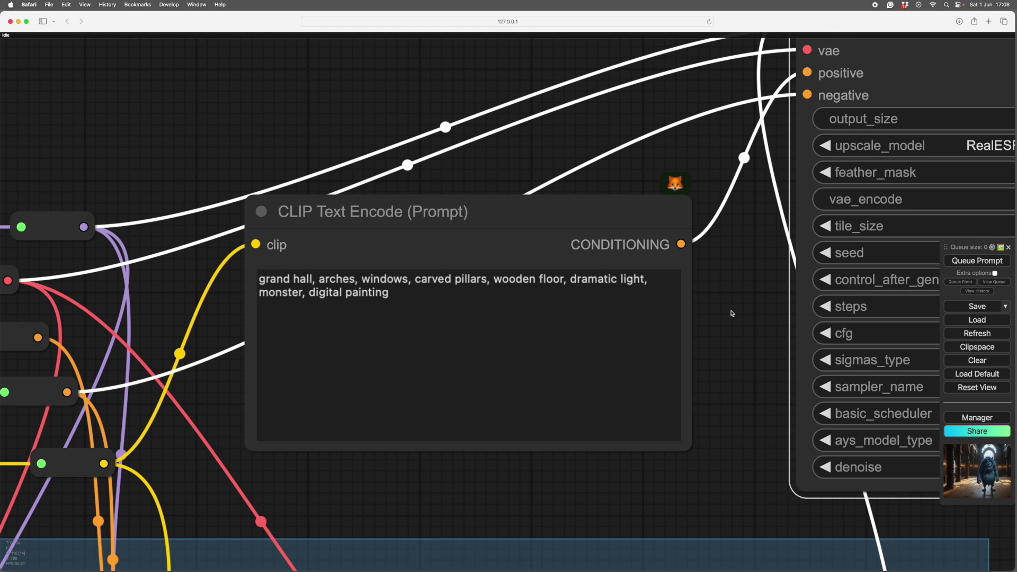
scroll(731, 313, right, 20)
scroll(731, 313, up, 3)
scroll(712, 335, up, 5)
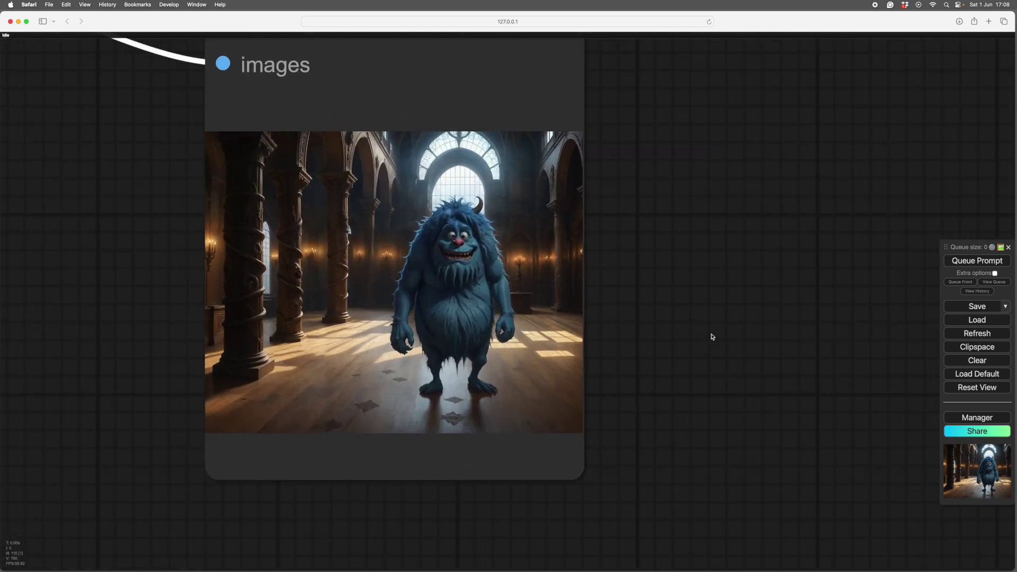
drag(681, 327, 810, 375)
scroll(793, 374, up, 3)
scroll(810, 375, left, 2)
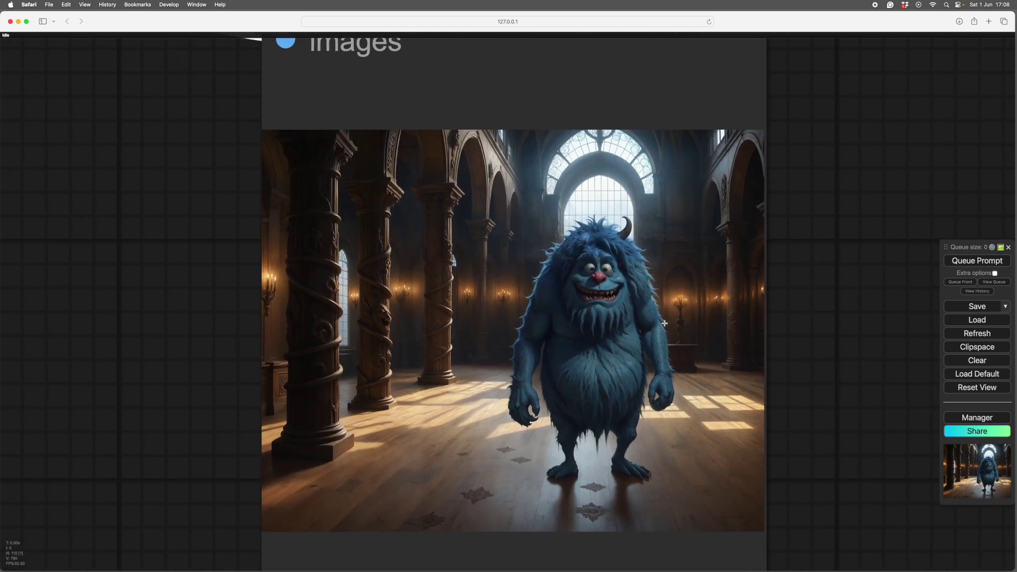
mouse_move(849, 311)
mouse_down()
mouse_move(840, 313)
mouse_move(852, 325)
mouse_move(840, 325)
mouse_up()
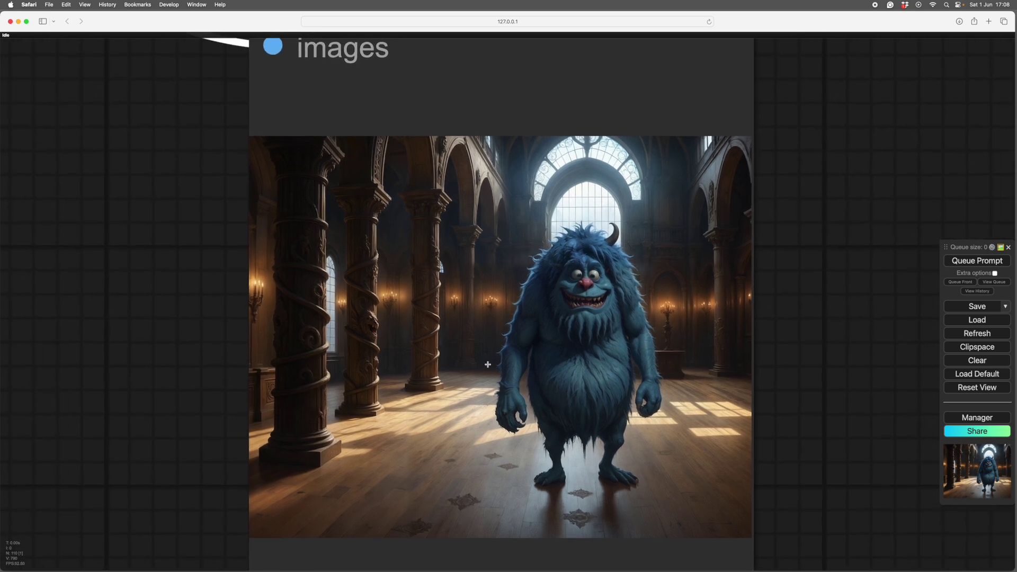
scroll(371, 339, up, 5)
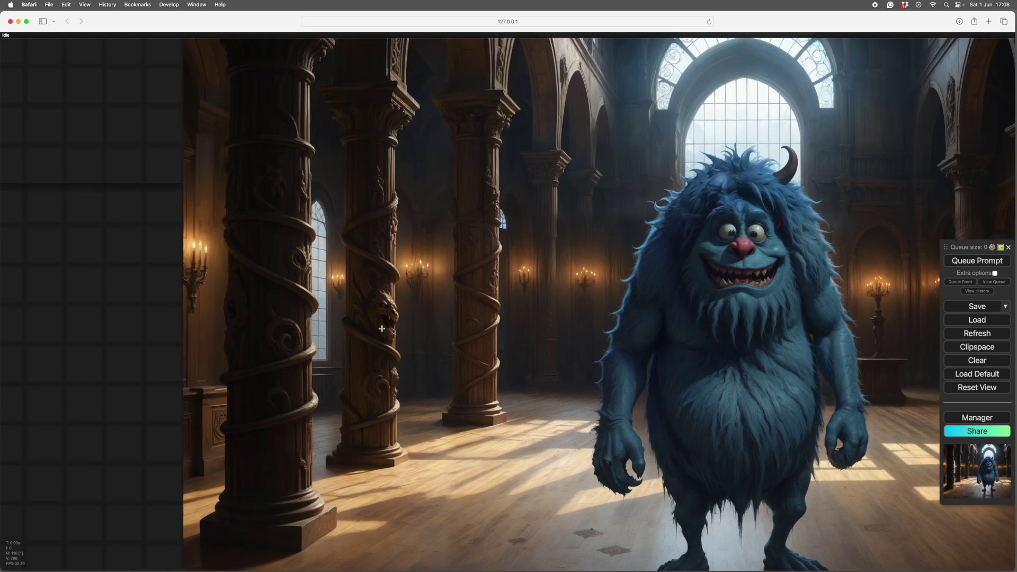
scroll(375, 321, down, 3)
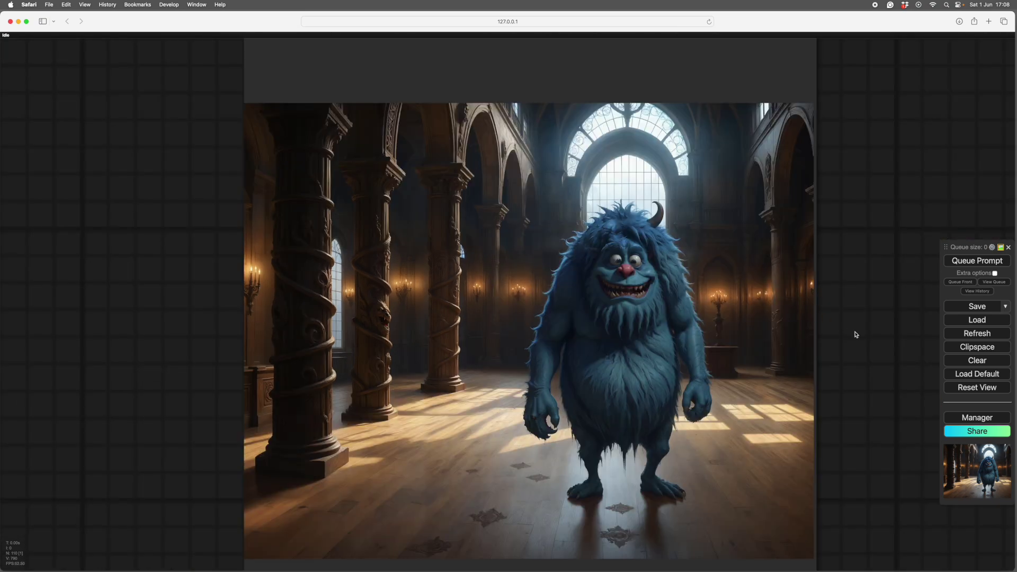
scroll(858, 343, down, 2)
scroll(824, 345, up, 5)
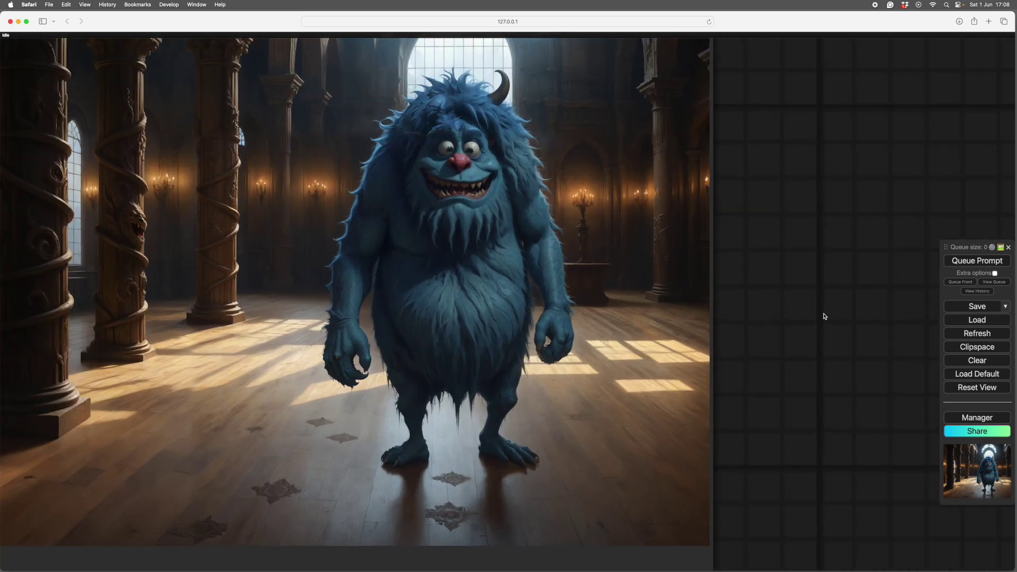
drag(823, 345, 874, 379)
scroll(604, 338, up, 1)
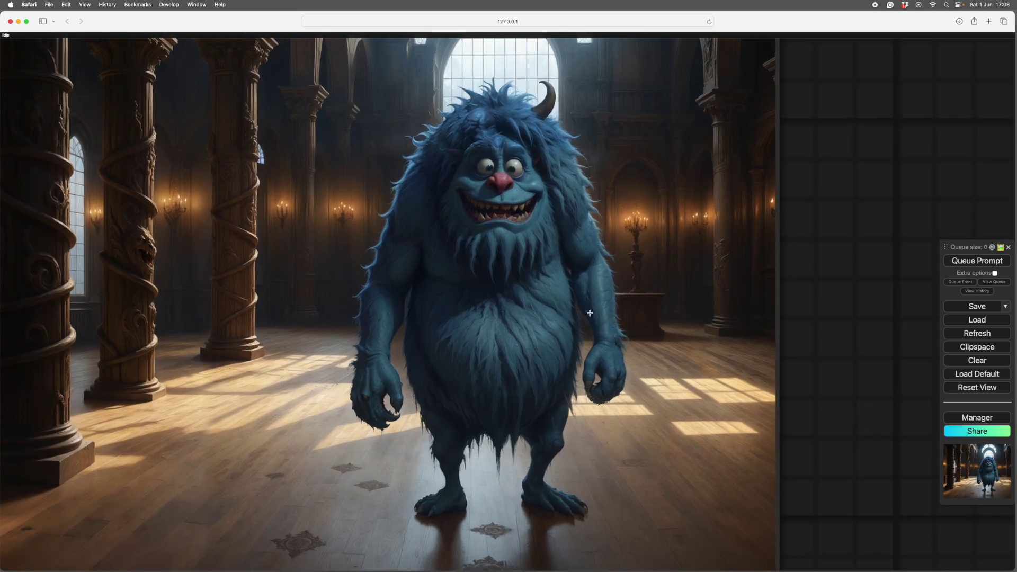
scroll(853, 387, down, 10)
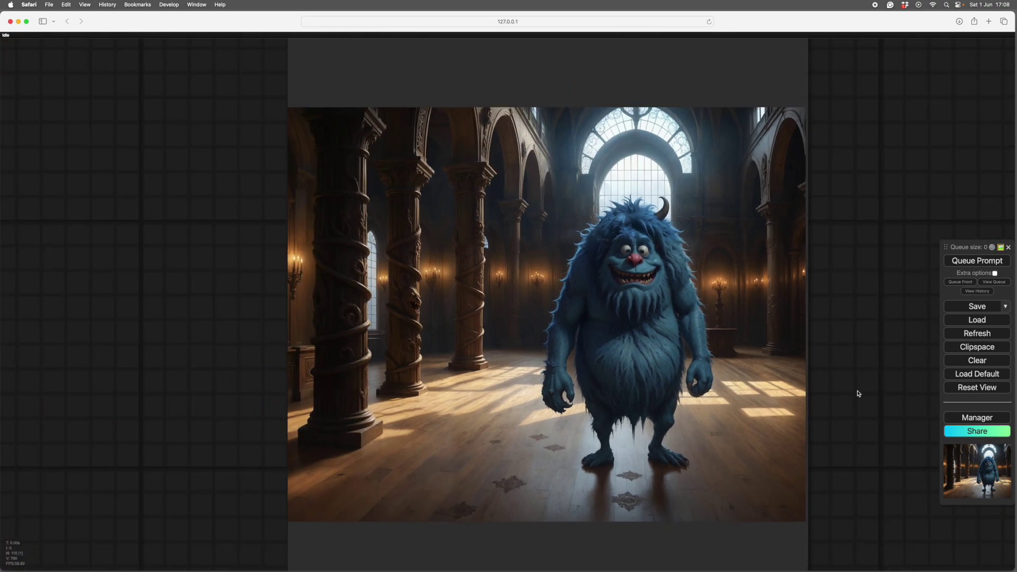
scroll(804, 500, down, 10)
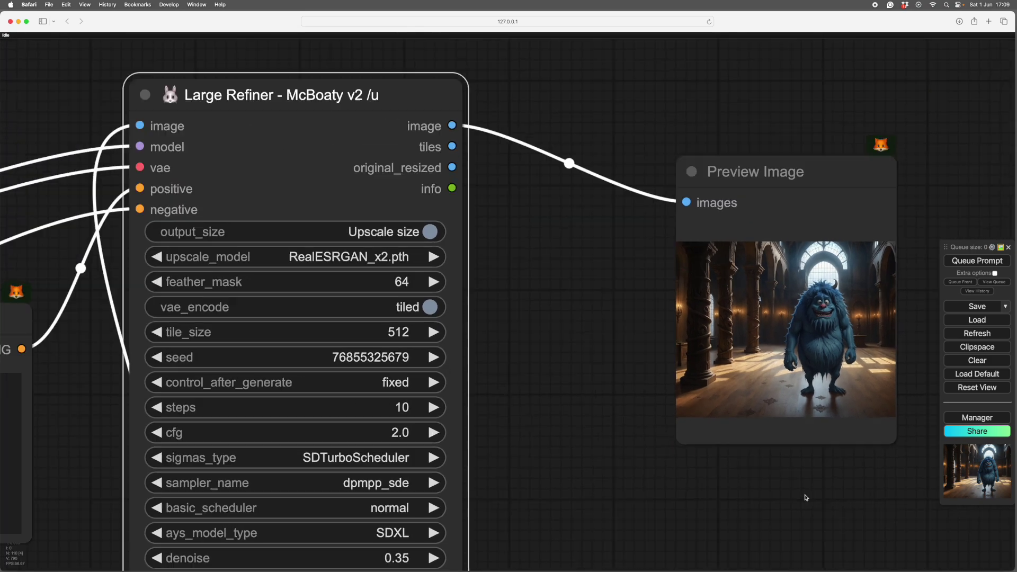
scroll(822, 382, down, 10)
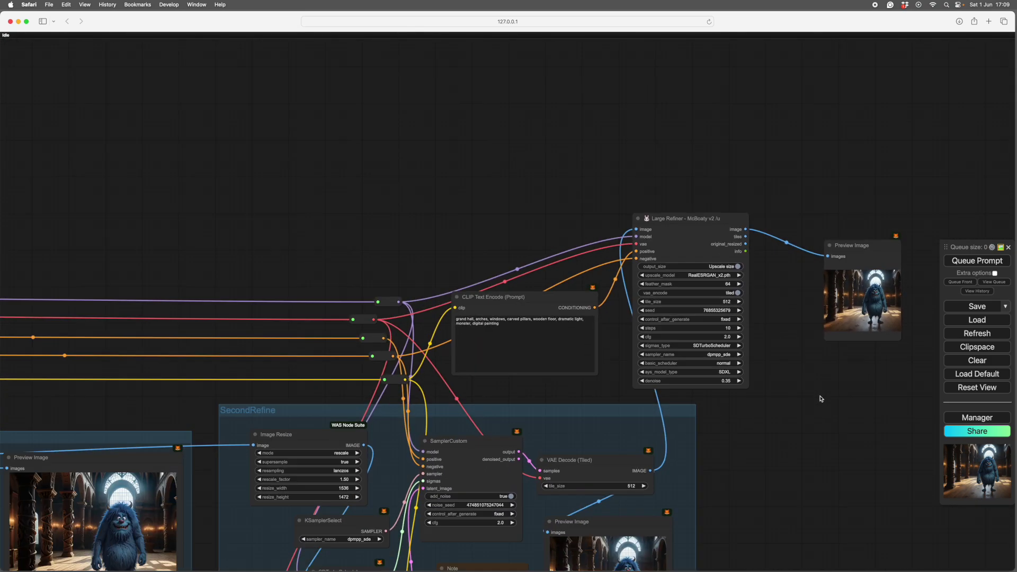
scroll(867, 302, down, 10)
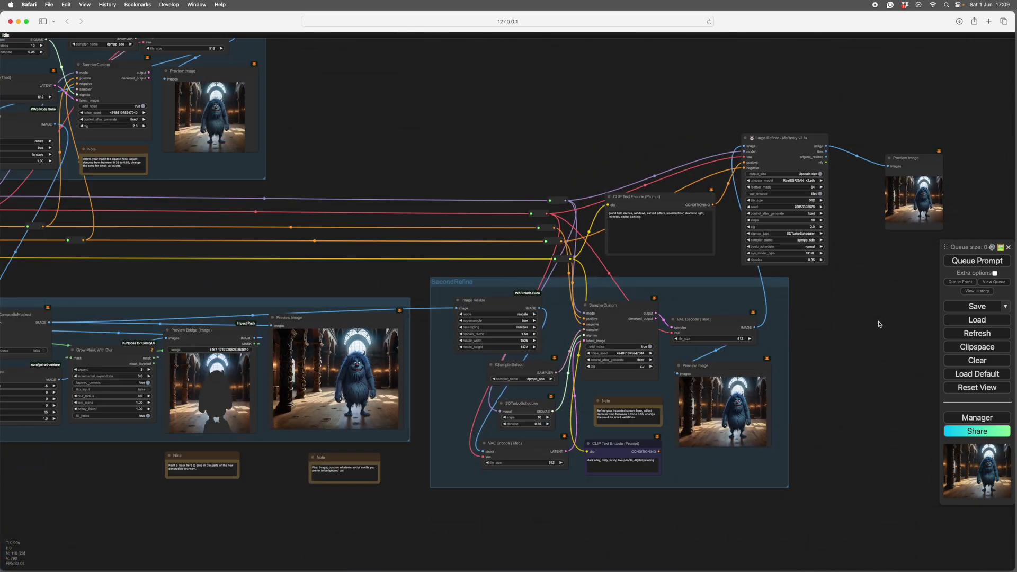
scroll(811, 426, down, 10)
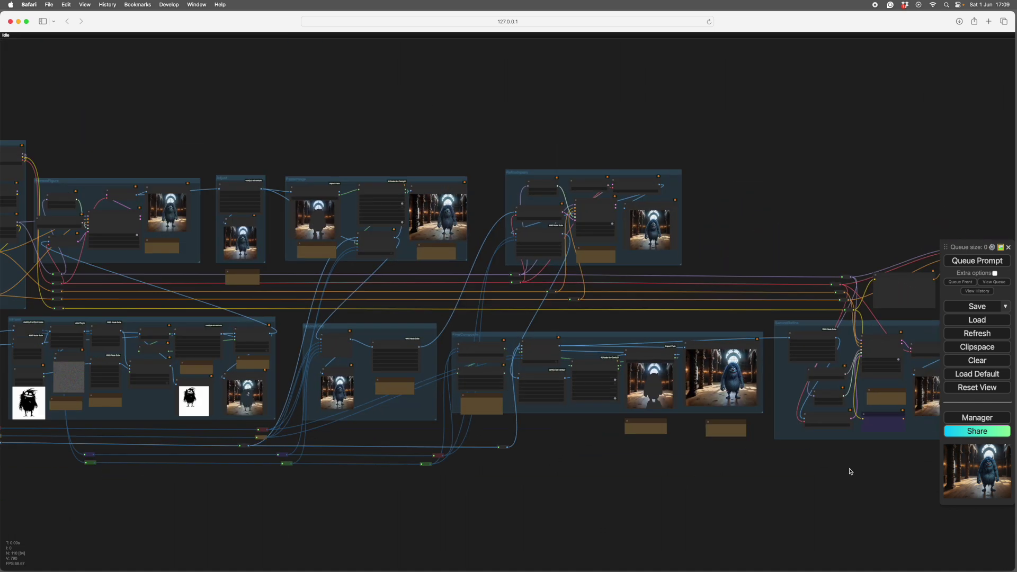
drag(749, 430, 749, 380)
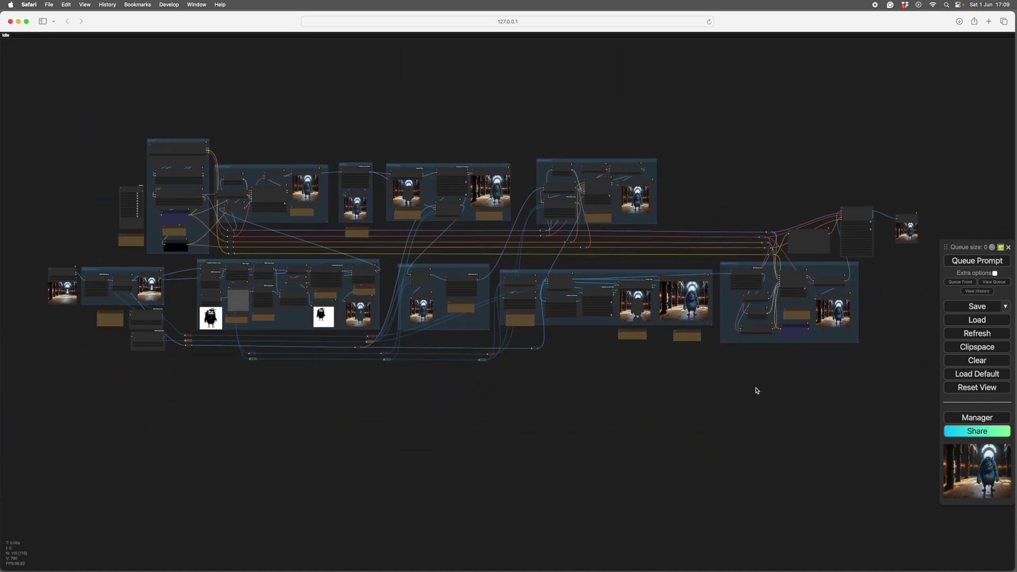